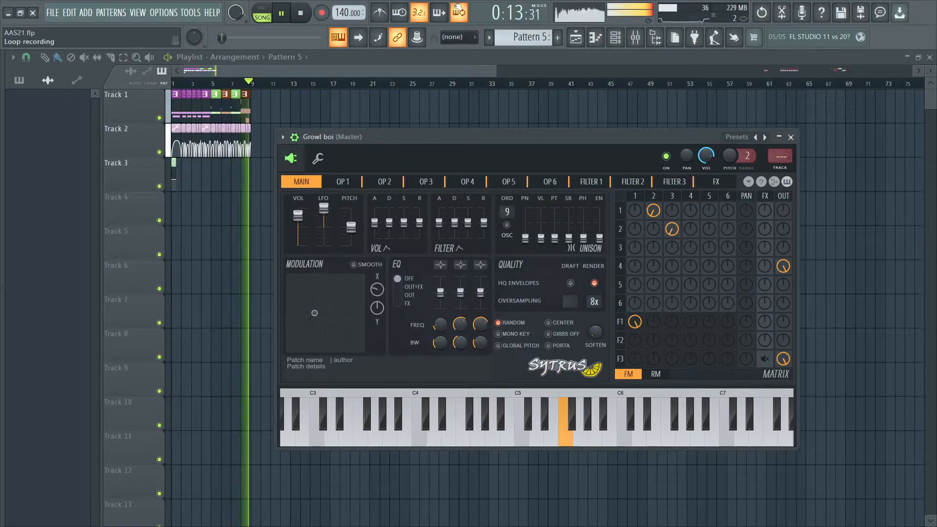
- Stop playback and insert a new Sytrus channel above Growl boi in the channel rack
key(space)
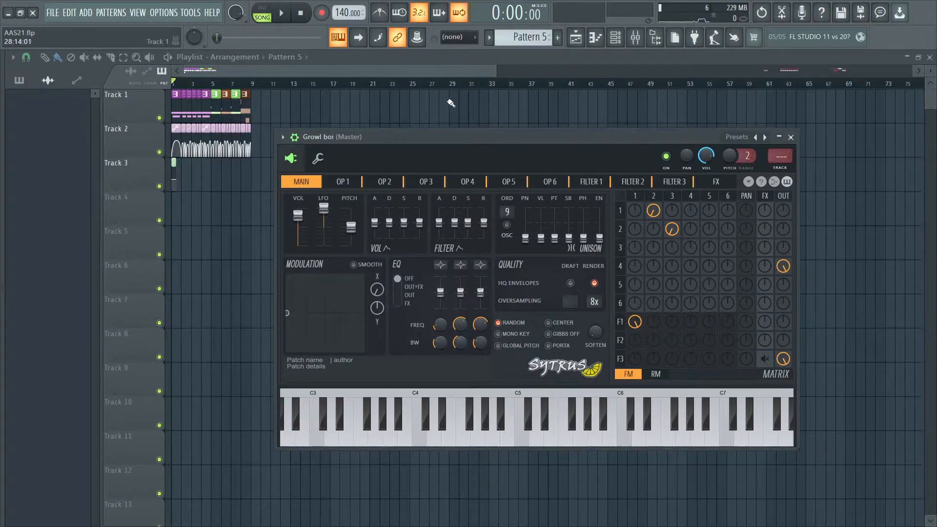
click(617, 39)
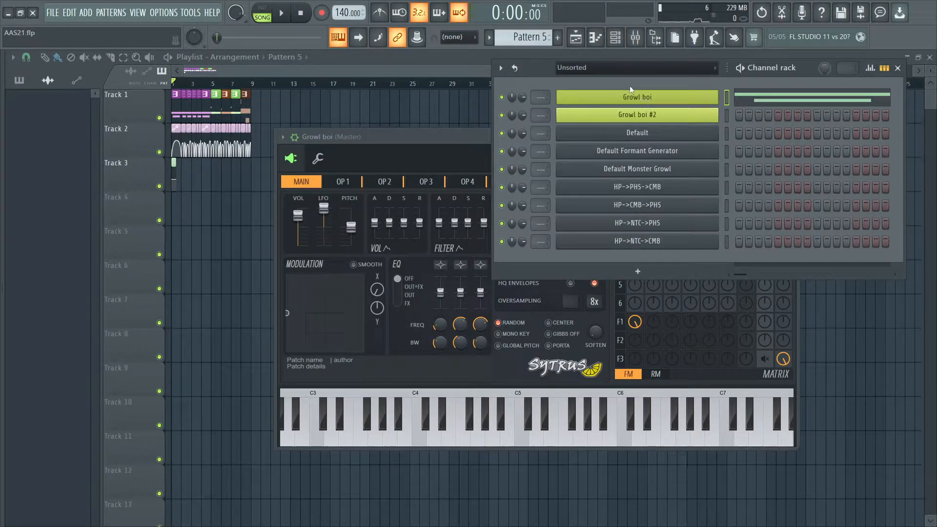
right_click(630, 100)
mouse_move(736, 172)
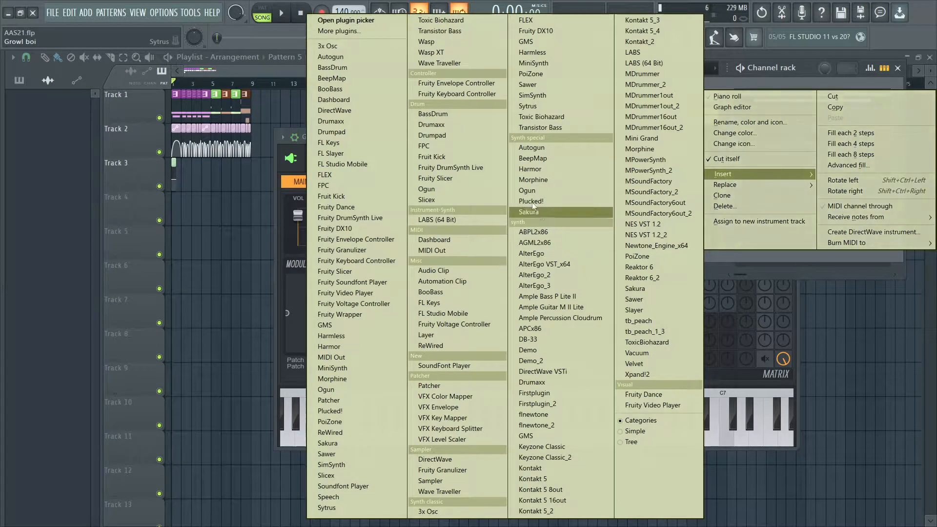
click(545, 105)
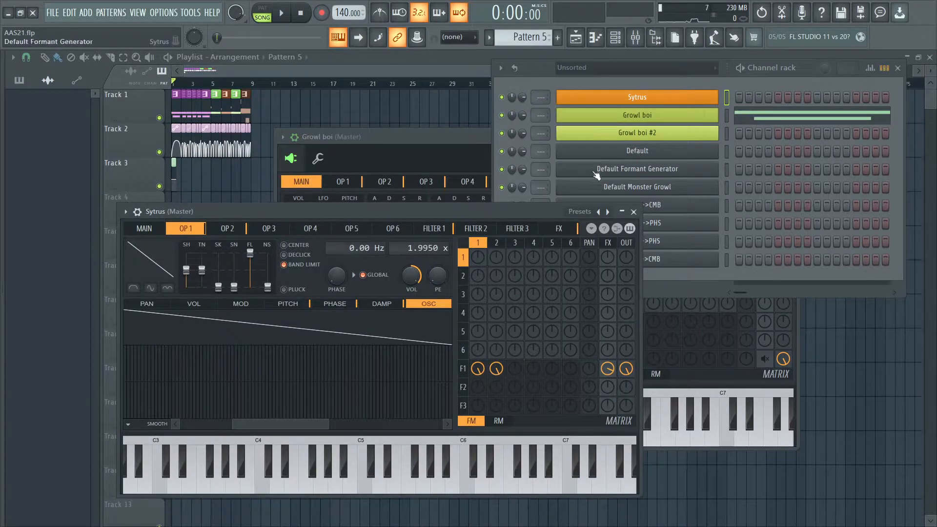
- Load the Default preset in the new Sytrus channel
right_click(606, 211)
key(Escape)
click(128, 211)
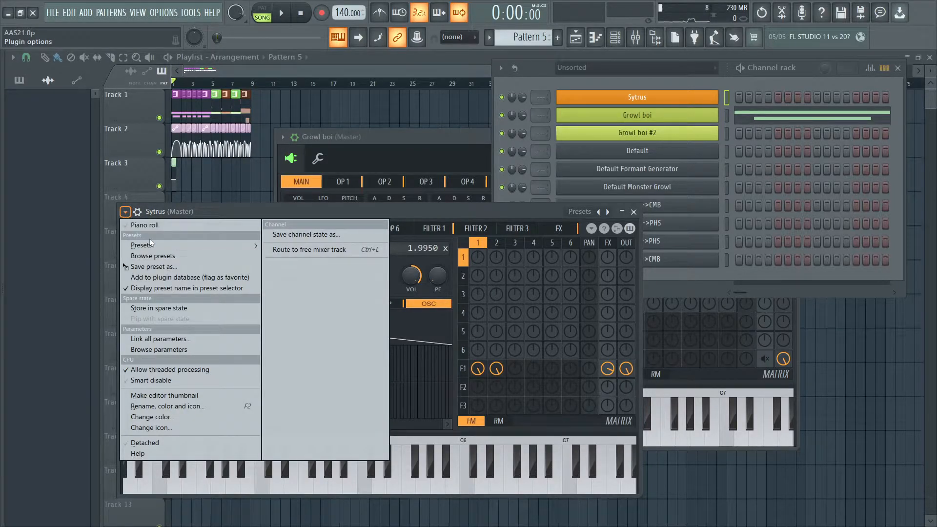
mouse_move(151, 245)
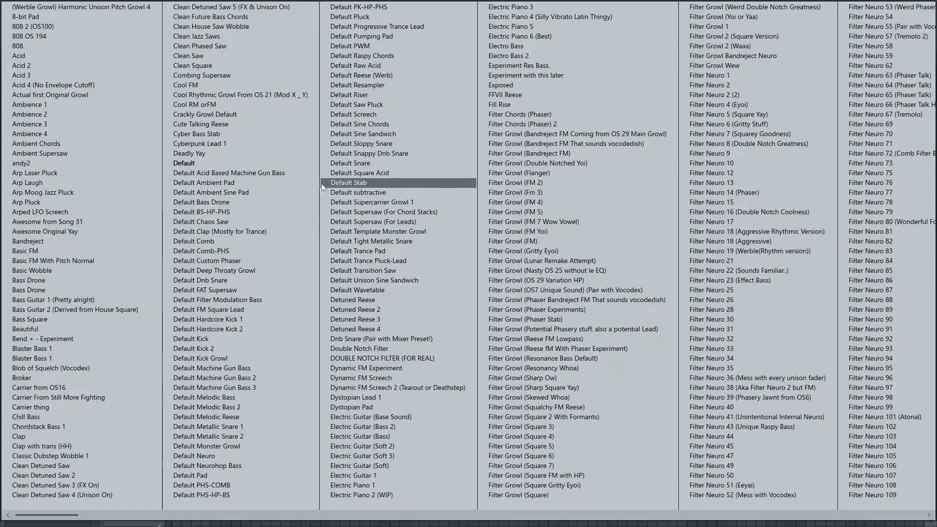
click(239, 161)
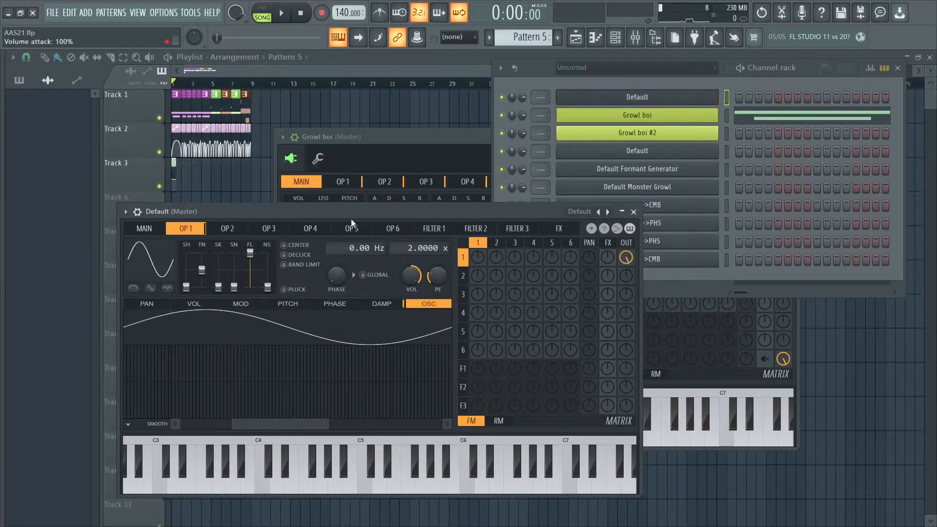
- Switch the modulation matrix to RM and raise operator 2's ring modulation of operator 1
drag(345, 216, 385, 124)
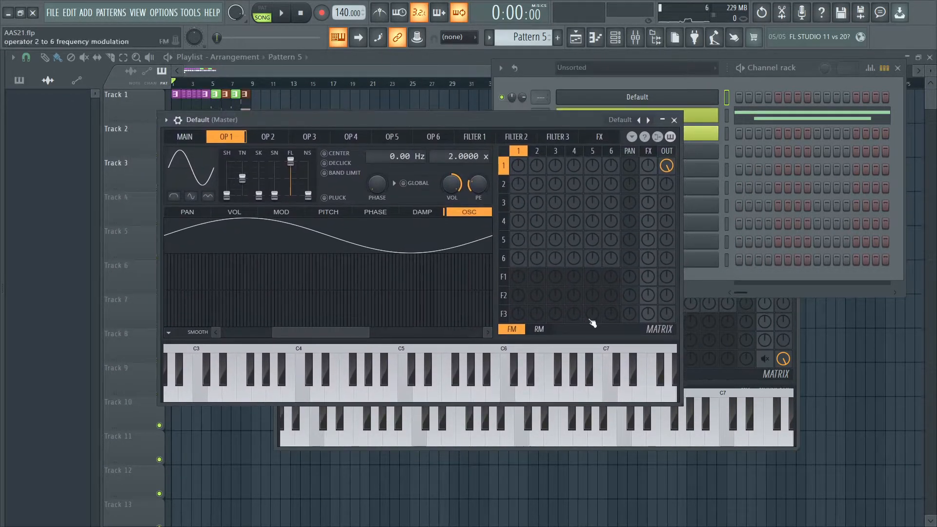
click(534, 330)
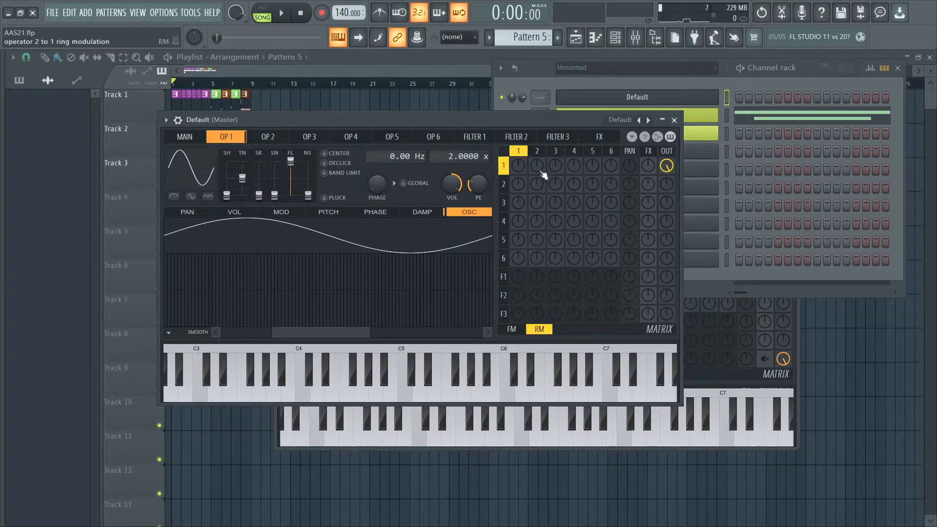
drag(541, 166, 545, 154)
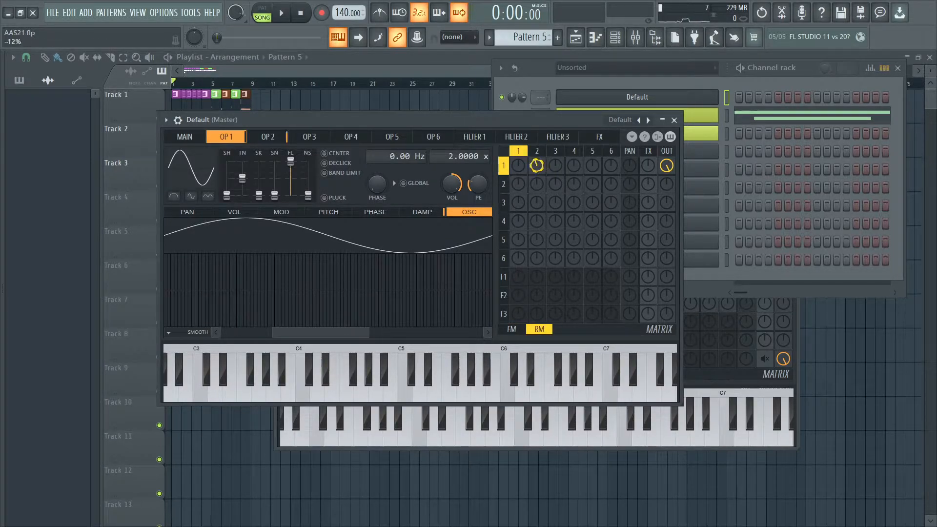
- Give operator 2 a band-limited Saw shape with the first waveform modifier on and a 0.2500x frequency ratio
click(269, 138)
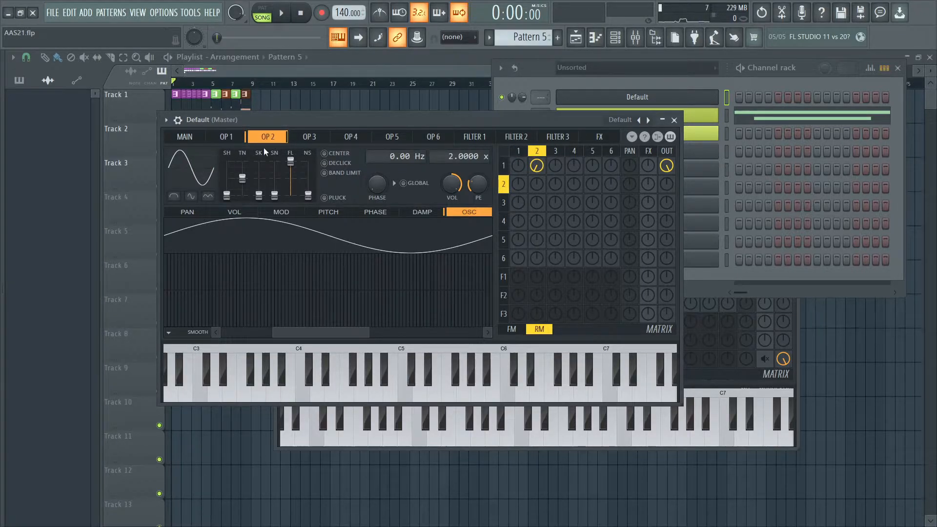
click(202, 163)
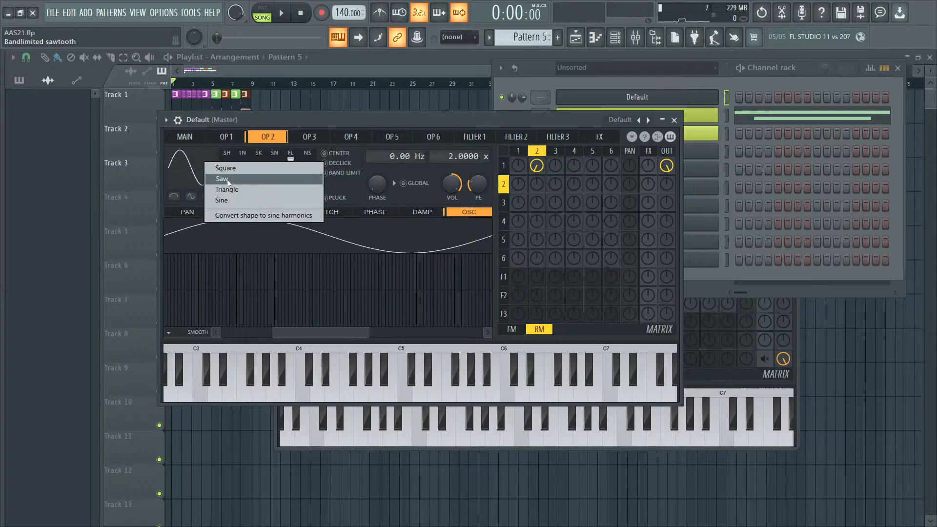
click(217, 169)
click(174, 196)
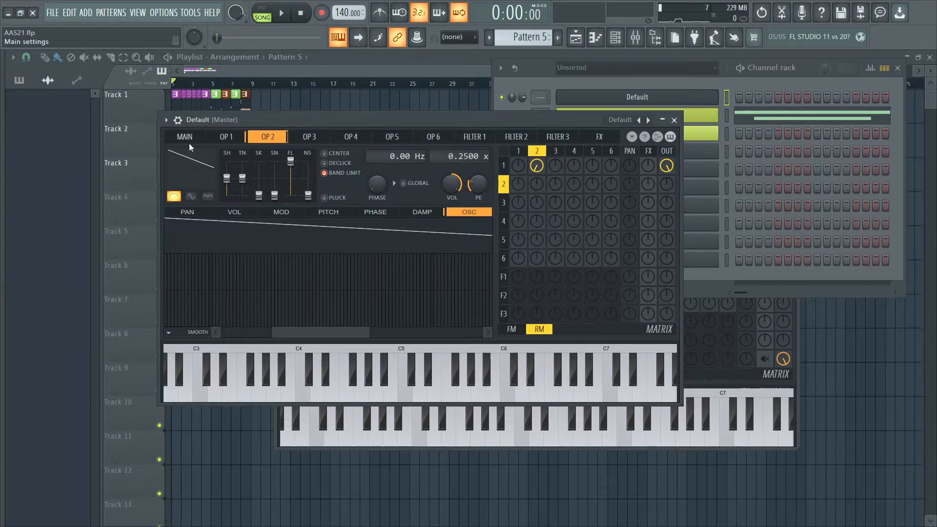
- Audition the ring-modulated patch with a few notes, including C5 and G5
drag(264, 118, 282, 119)
key(z)
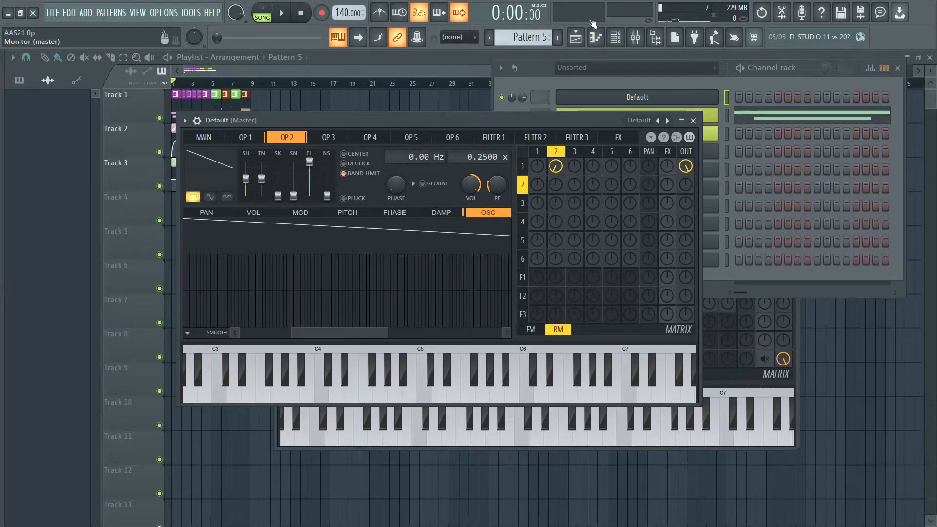
key(z)
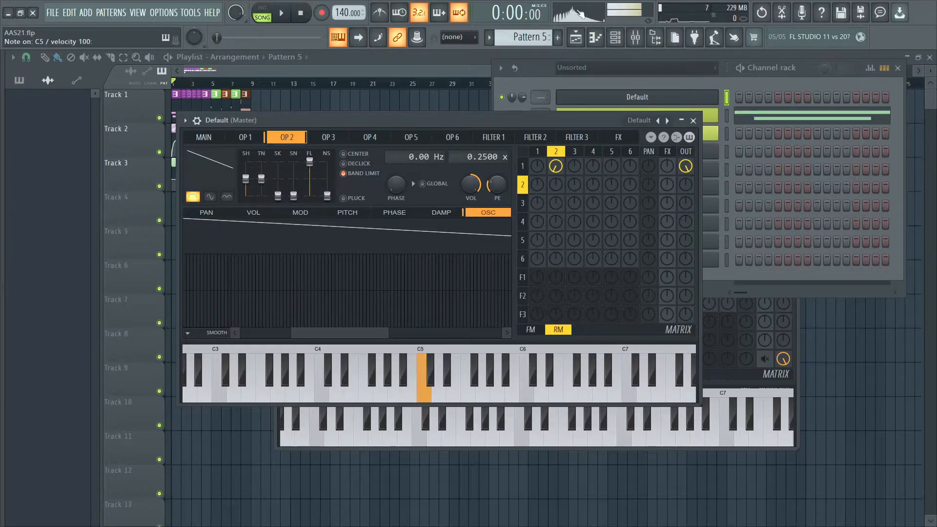
key(b)
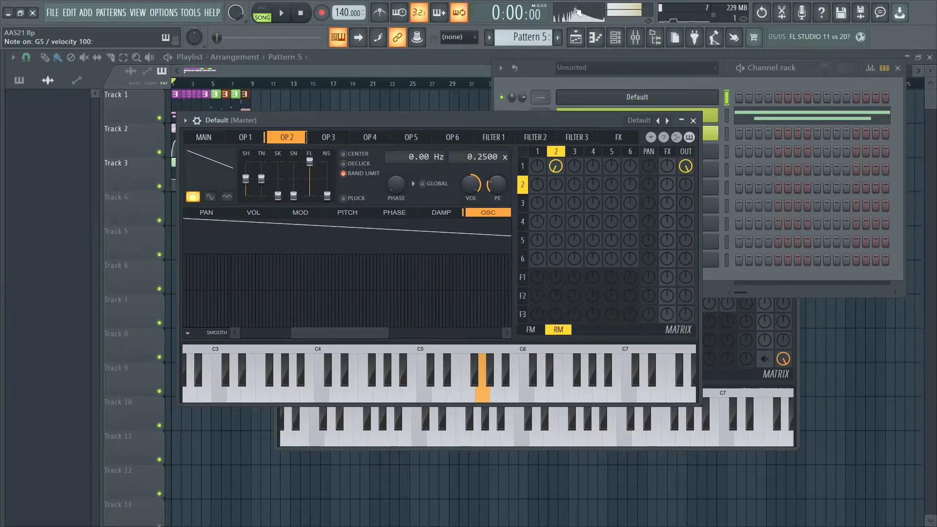
key(x)
- Switch the master monitor from spectrum to oscilloscope view and replay the C5 note
right_click(572, 18)
click(588, 32)
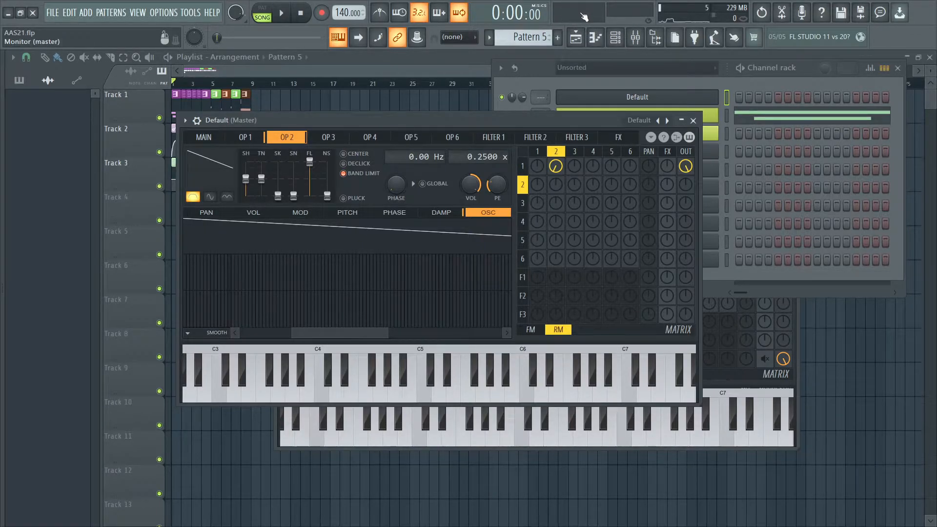
key(z)
key(z)
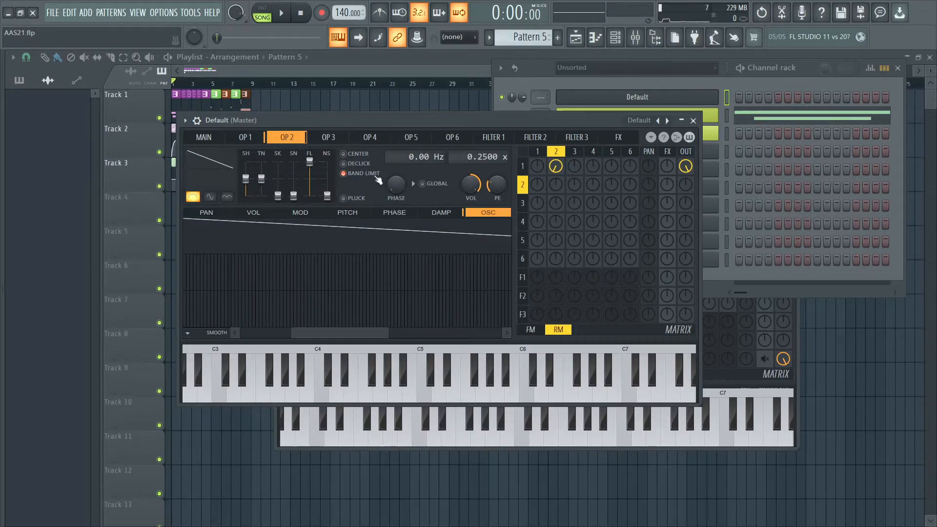
- Open the mixer and load Edison into the first effect slot of the Master track
key(F9)
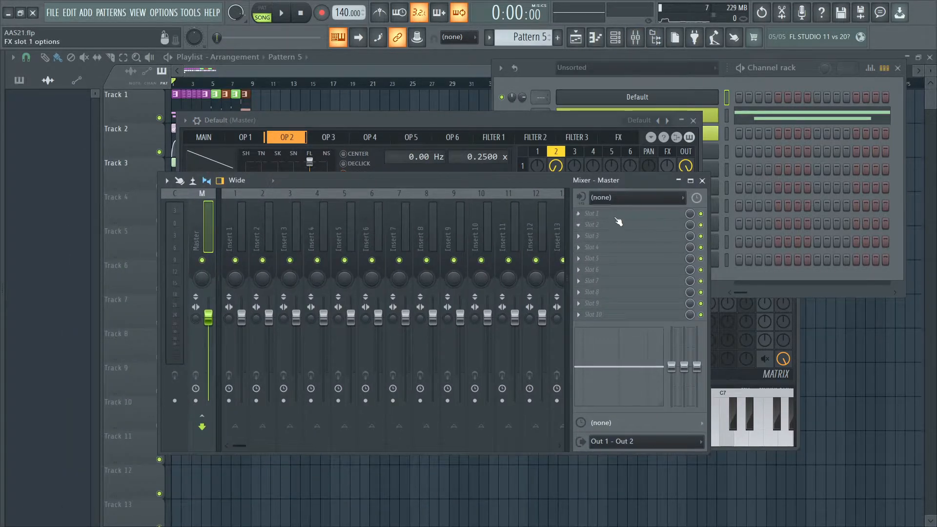
click(618, 223)
click(29, 44)
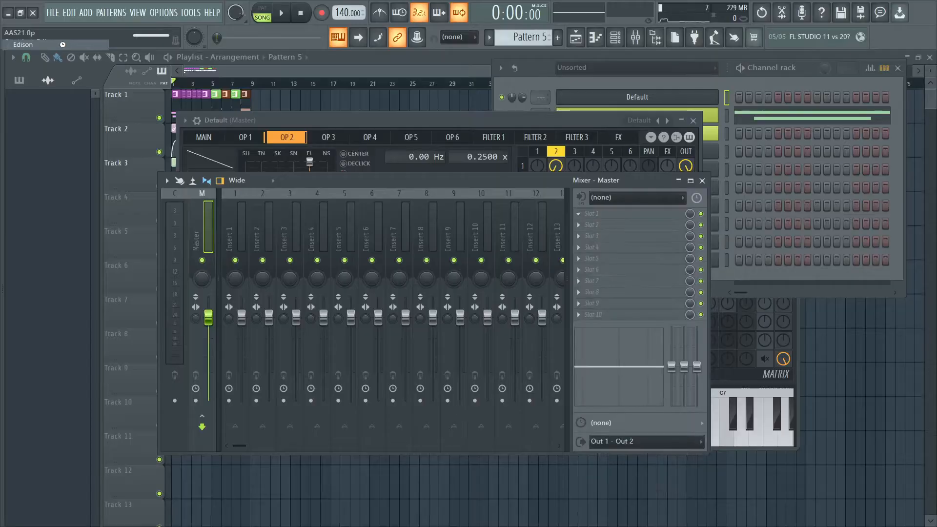
- Uncover the Default Sytrus window and play a short C5 note to record it in Edison
drag(309, 176, 467, 317)
click(265, 132)
drag(430, 121, 407, 98)
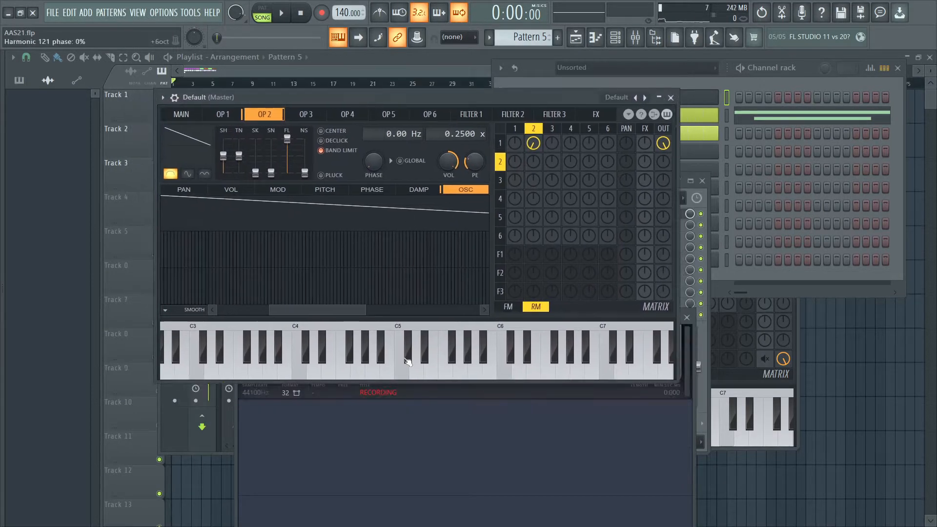
click(408, 375)
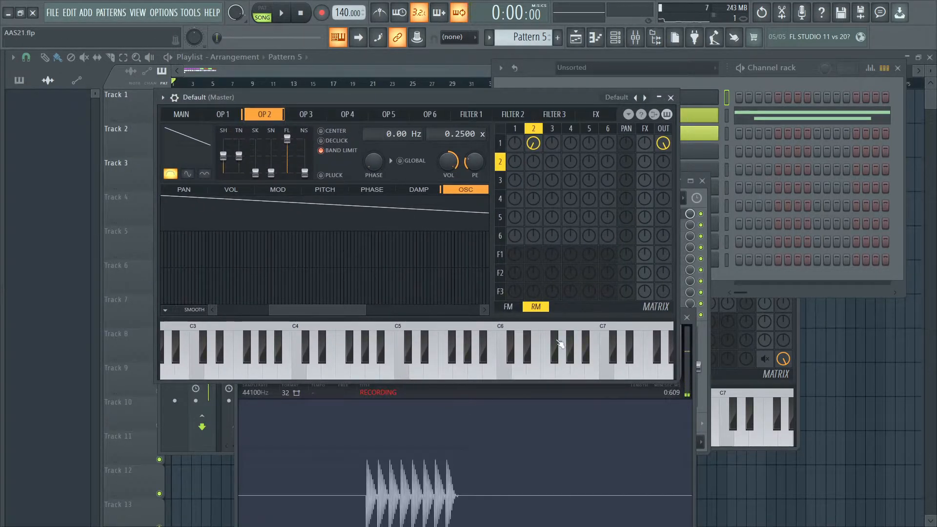
- Bring the Edison recording into view and delete everything after the second wave cycle
drag(203, 98, 575, 129)
drag(336, 316, 281, 100)
drag(292, 384, 241, 384)
drag(417, 326, 522, 288)
scroll(489, 307, up, 5)
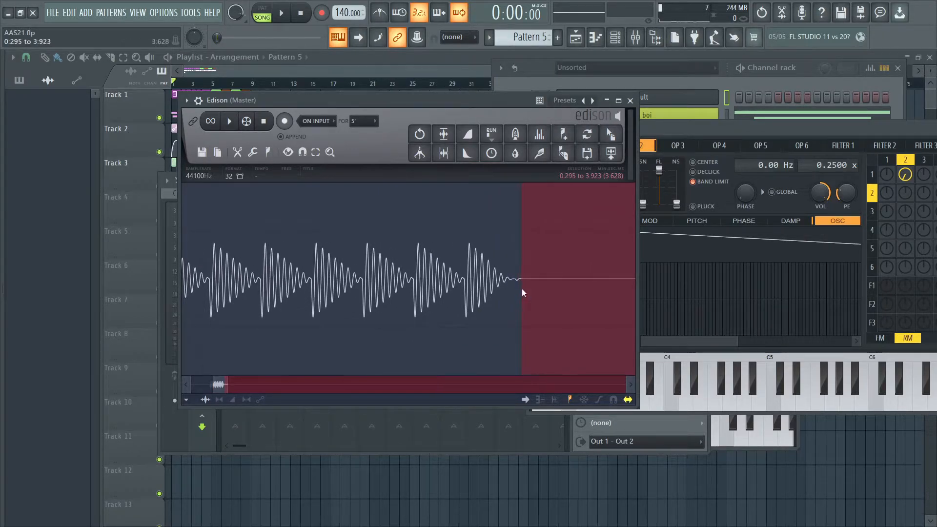
scroll(519, 288, down, 7)
scroll(434, 287, up, 5)
drag(435, 286, 445, 284)
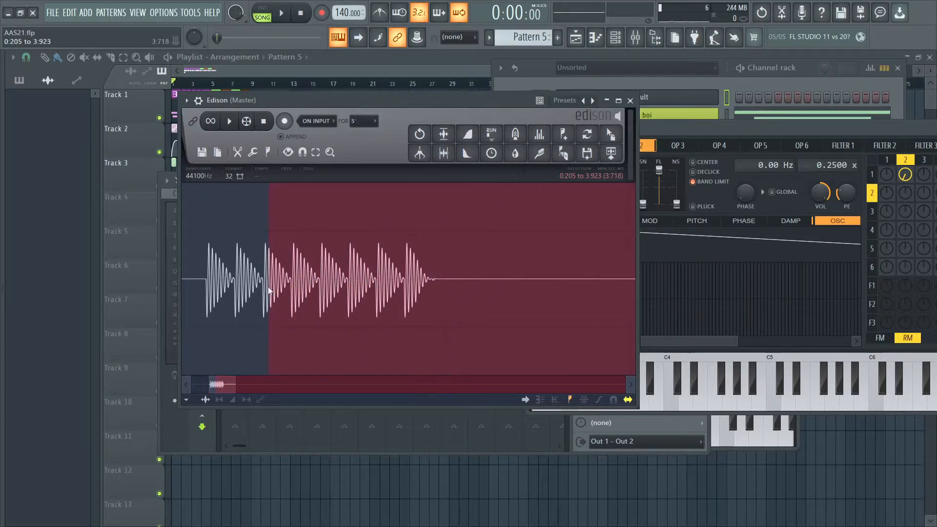
click(262, 289)
scroll(282, 295, up, 6)
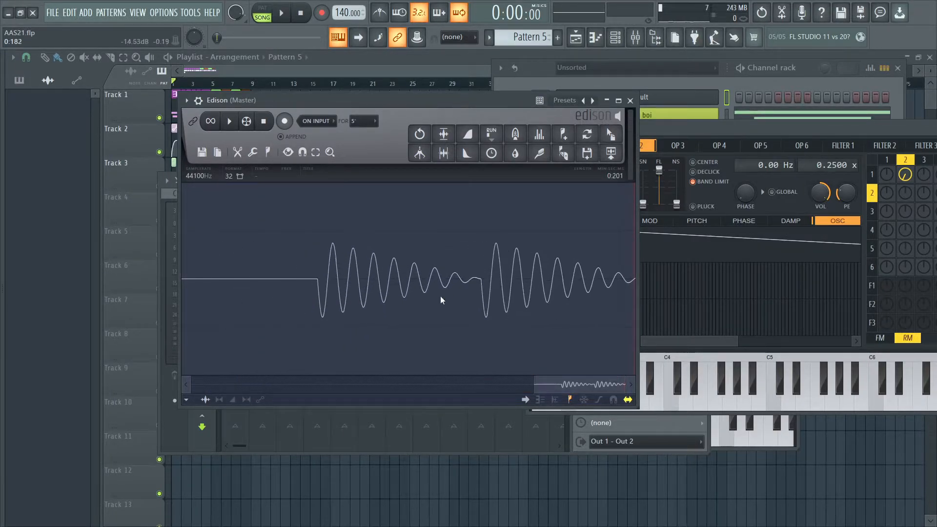
- Select the second wave cycle exactly from 0:186 to 0:201 and delete it
drag(481, 283, 631, 283)
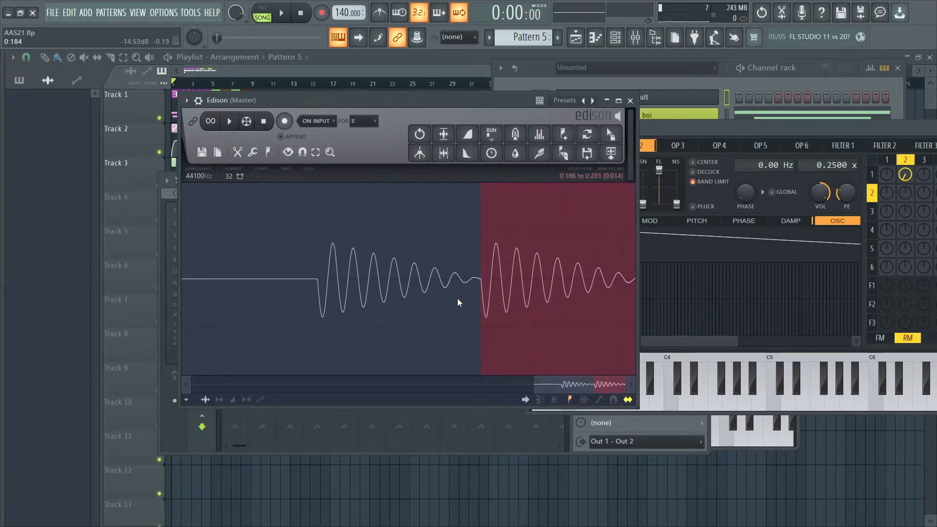
scroll(632, 283, up, 2)
scroll(336, 285, up, 1)
scroll(385, 292, up, 4)
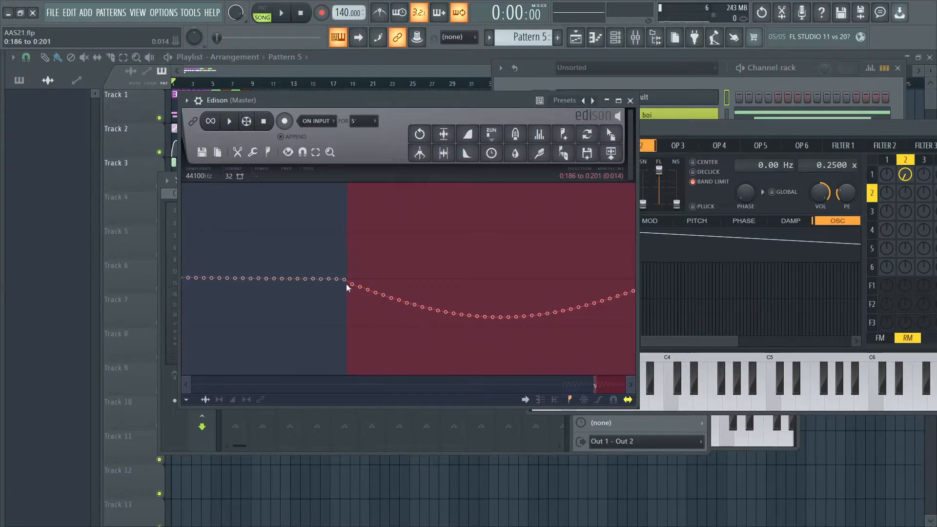
key(Delete)
- Delete the leading silence from 0:000 to 0:171 so that only one wave cycle is kept
scroll(350, 274, down, 4)
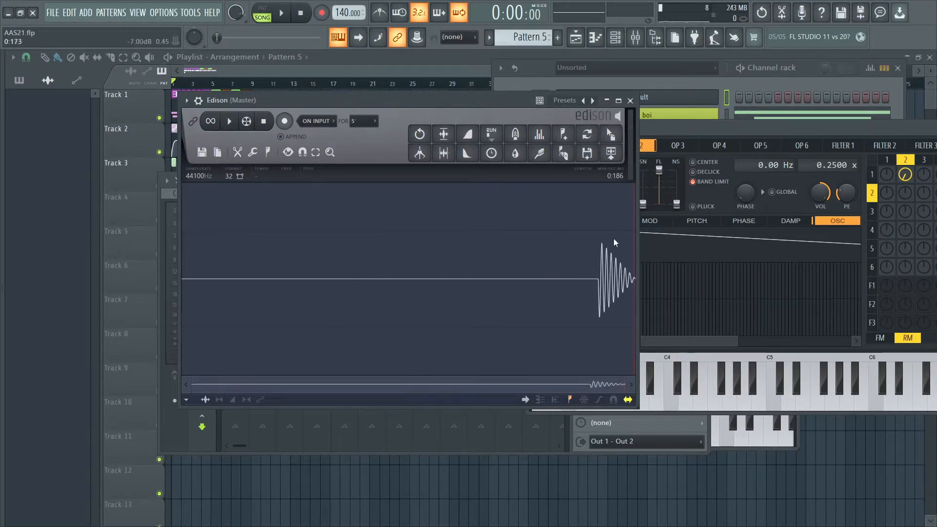
drag(599, 277, 182, 275)
scroll(600, 269, up, 5)
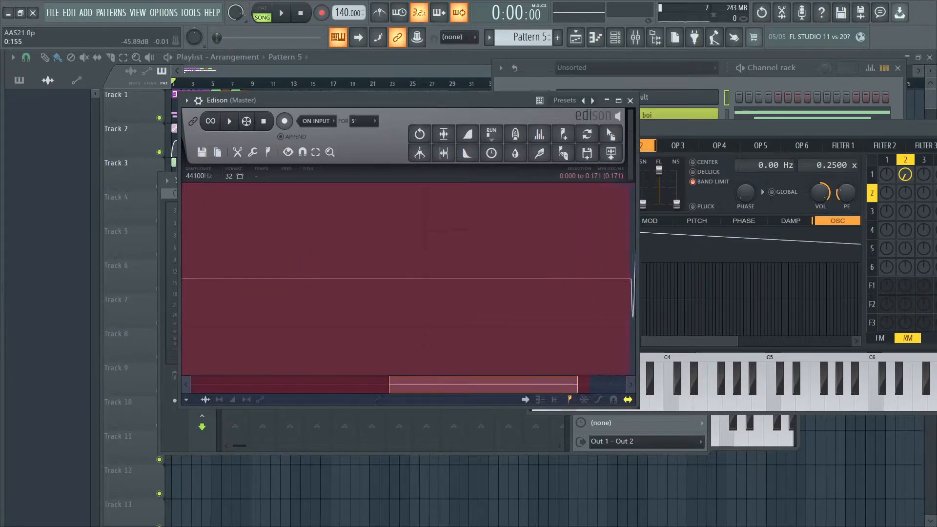
scroll(488, 285, up, 5)
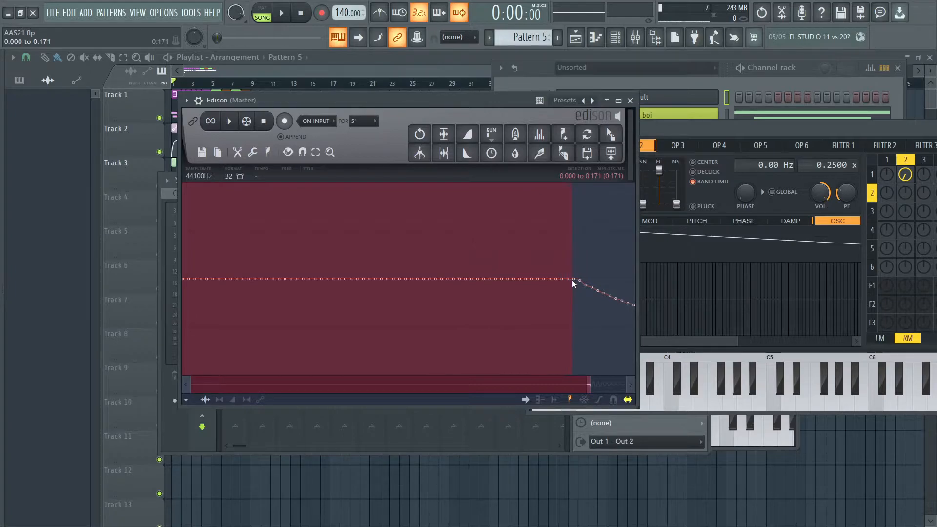
key(Delete)
scroll(371, 255, down, 5)
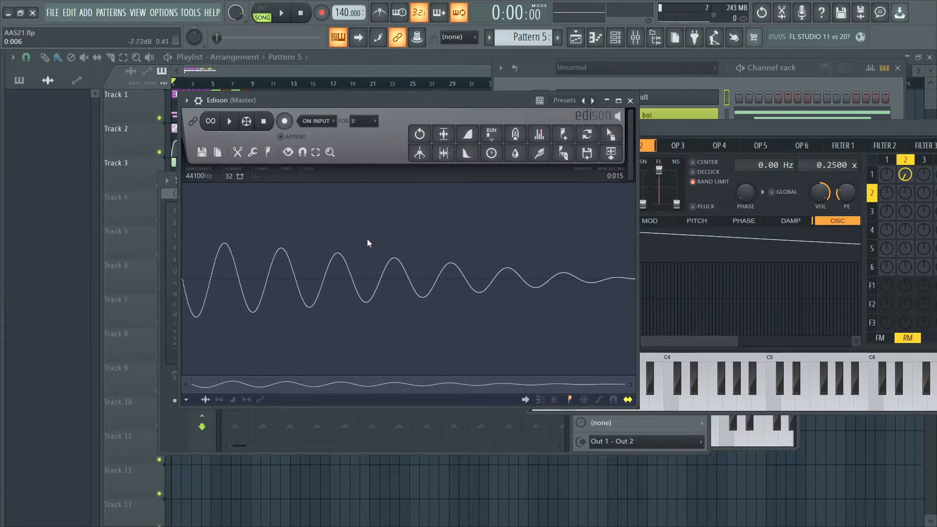
- Move Edison and the Default Sytrus window aside and place the Growl boi plugin window next to Edison
drag(442, 103, 349, 174)
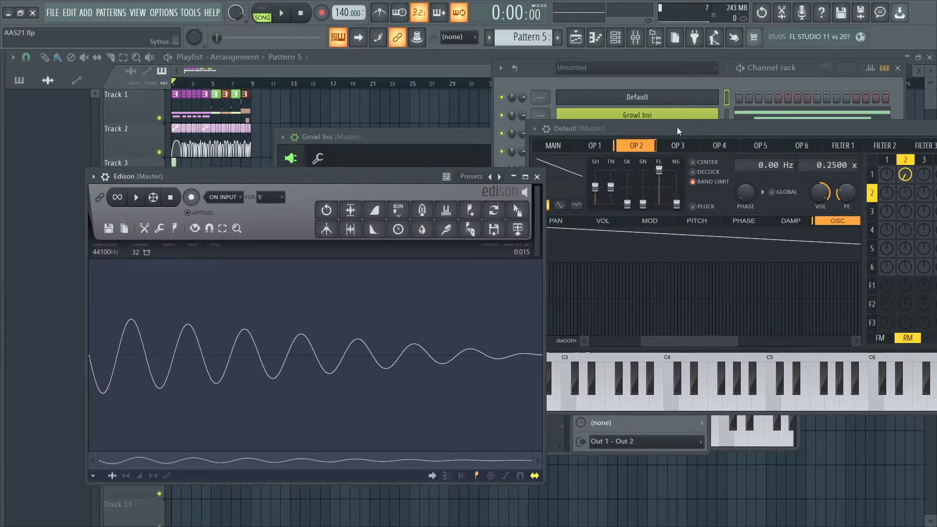
drag(677, 131, 691, 339)
drag(332, 174, 336, 152)
click(651, 121)
click(651, 121)
drag(403, 141, 531, 107)
- Load Edison's single-cycle waveform into the oscillator of Growl boi's operator 2
click(501, 133)
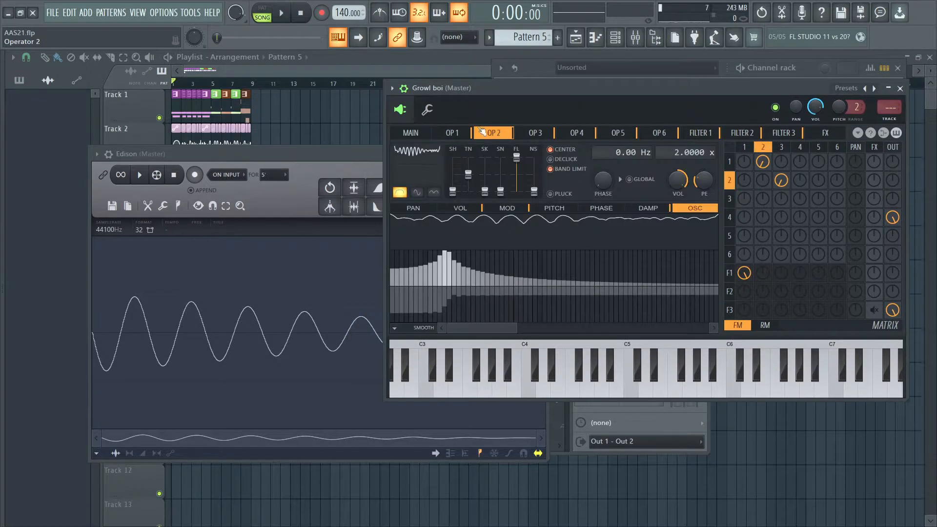
drag(346, 160, 284, 148)
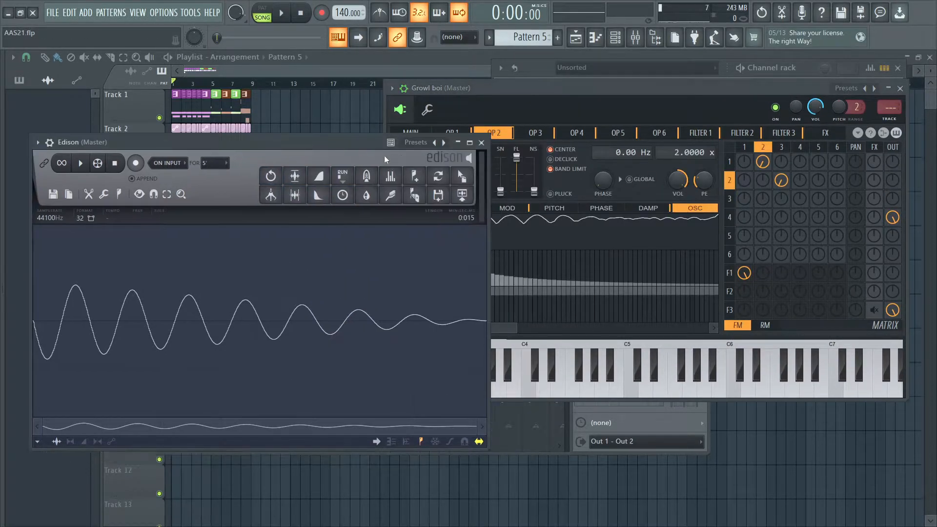
drag(465, 181, 516, 225)
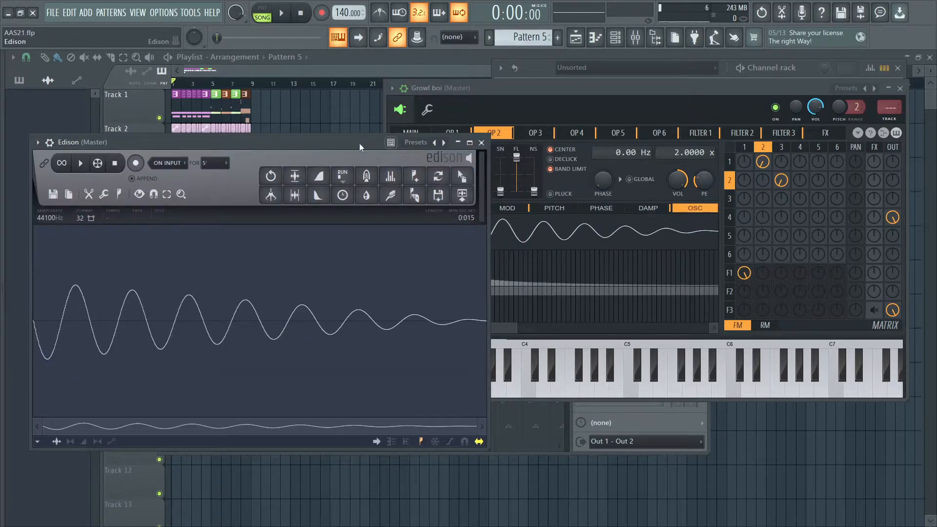
- Bring up Growl boi's main settings, move its window clear of Edison, and close Edison
drag(361, 142, 238, 206)
click(450, 132)
click(410, 133)
drag(496, 88, 292, 87)
click(355, 205)
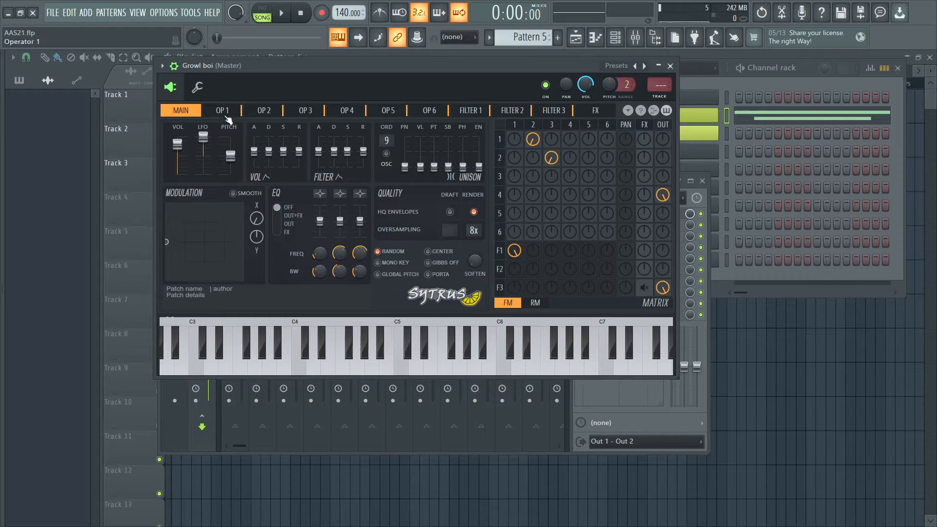
- Review Growl boi's main settings and the oscillators of operators 1 and 2, and play the song briefly to audition the patch
click(270, 110)
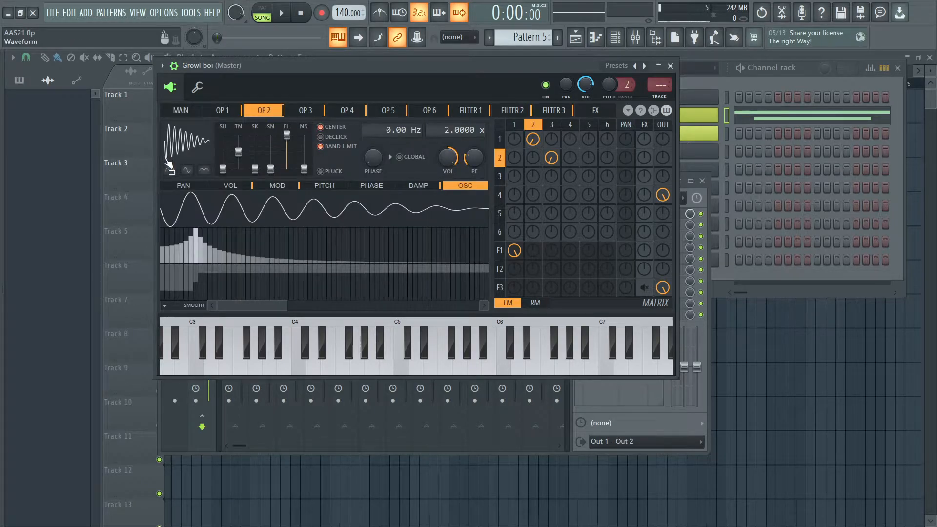
click(181, 111)
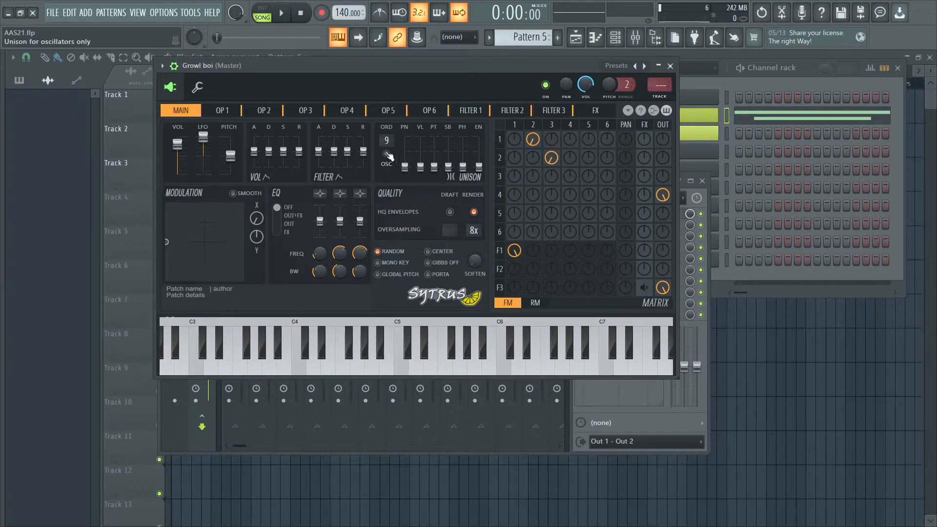
click(224, 111)
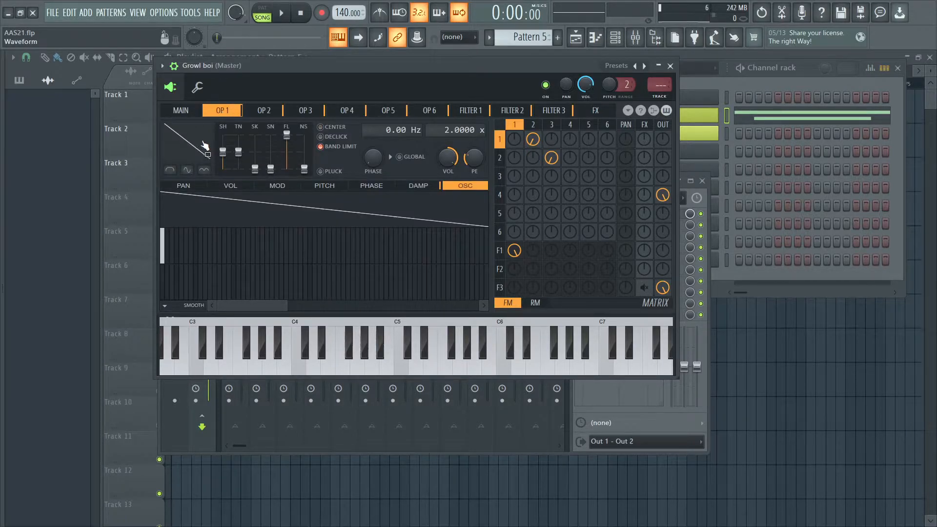
click(267, 111)
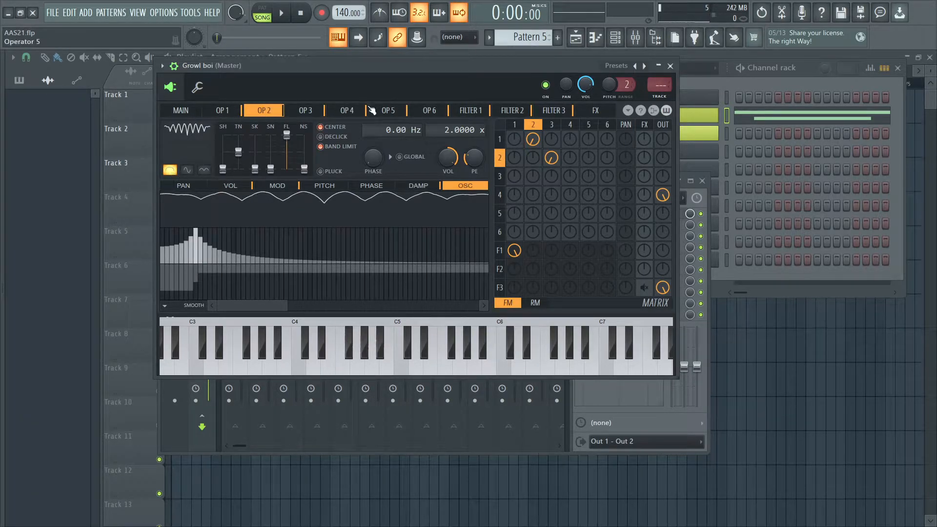
drag(466, 73, 557, 93)
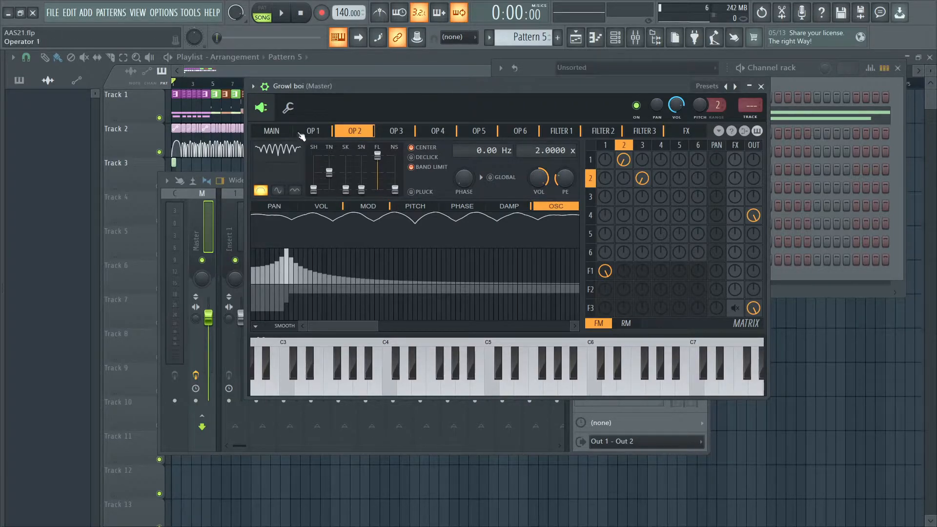
key(space)
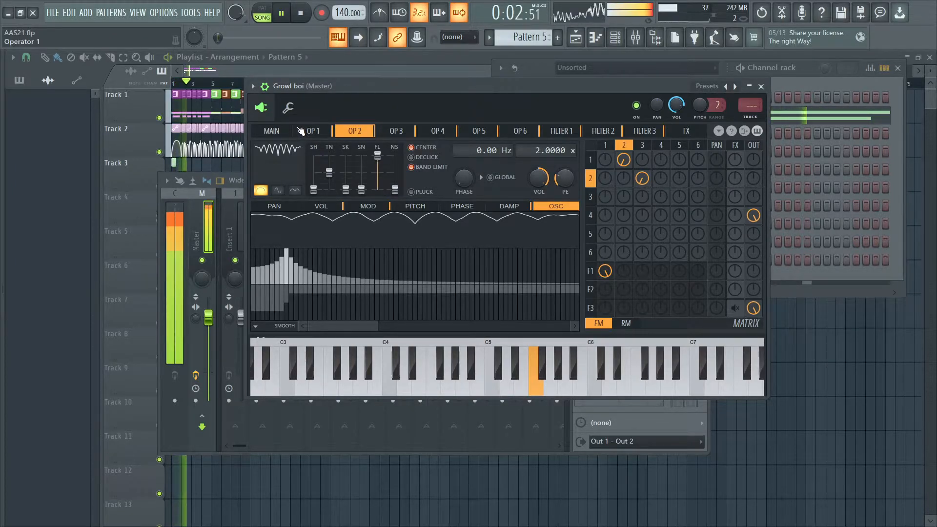
key(space)
- Open the Growl boi #2 channel's plugin beside Growl boi and copy its preset
drag(473, 101, 355, 169)
click(728, 143)
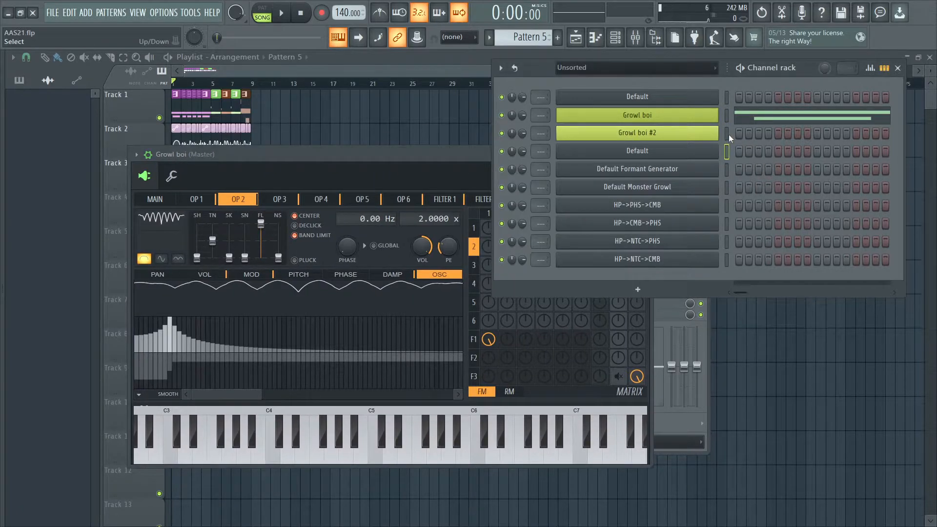
click(689, 138)
drag(315, 205, 595, 107)
click(881, 104)
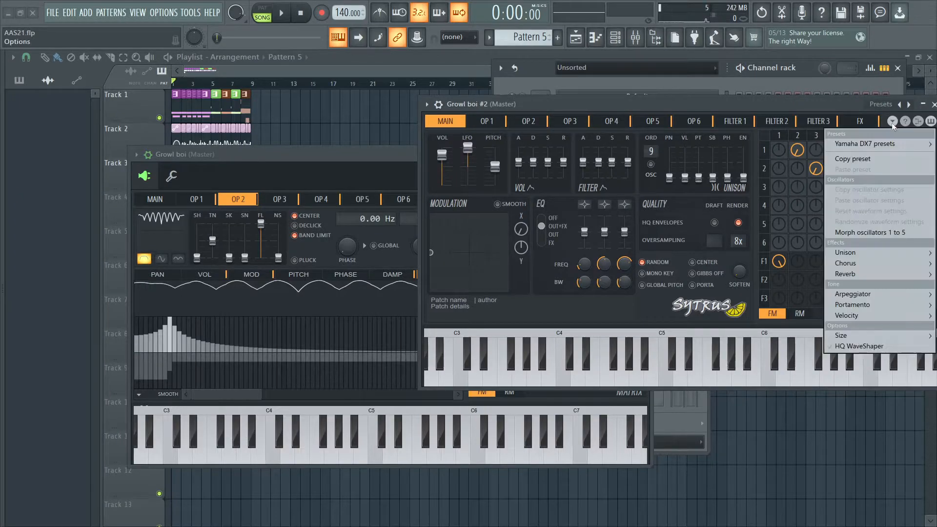
click(877, 158)
- Close the Growl boi #2 window and paste the copied preset into Growl boi
drag(362, 152, 359, 71)
drag(843, 106, 719, 103)
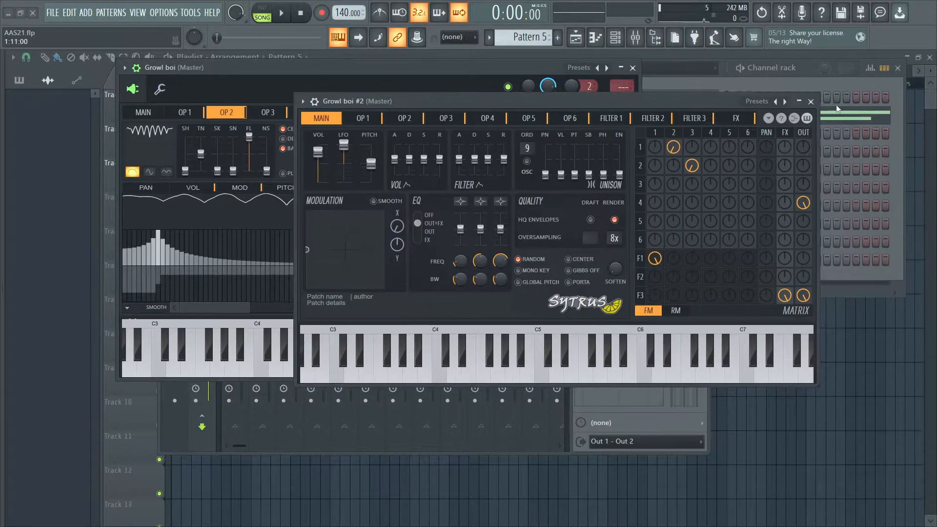
click(810, 102)
click(588, 112)
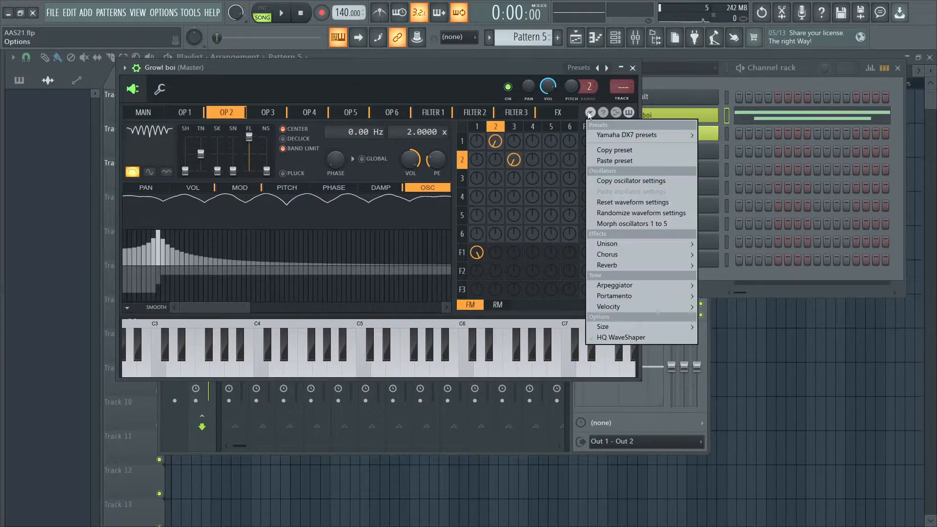
click(614, 163)
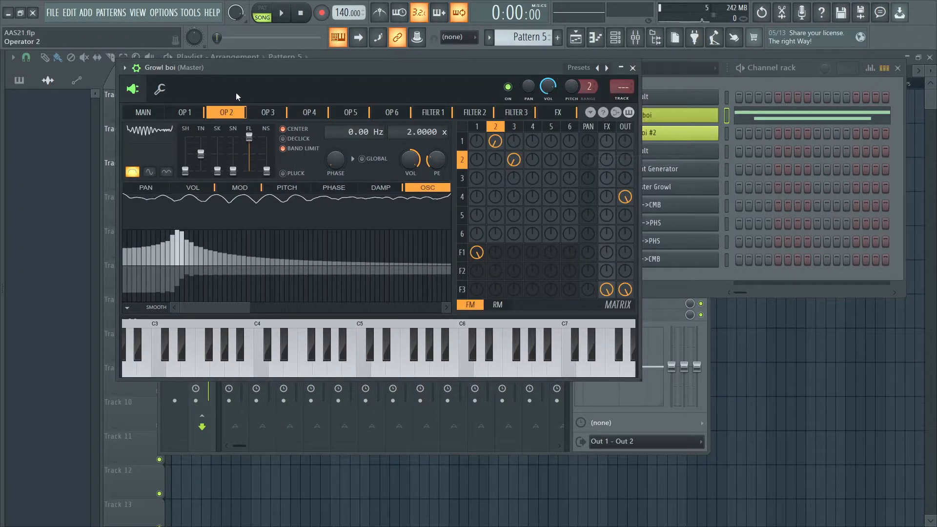
- Try a slightly gentler tension on operator 2's Mod X volume curve during playback, and restore the copied preset
drag(231, 91, 411, 119)
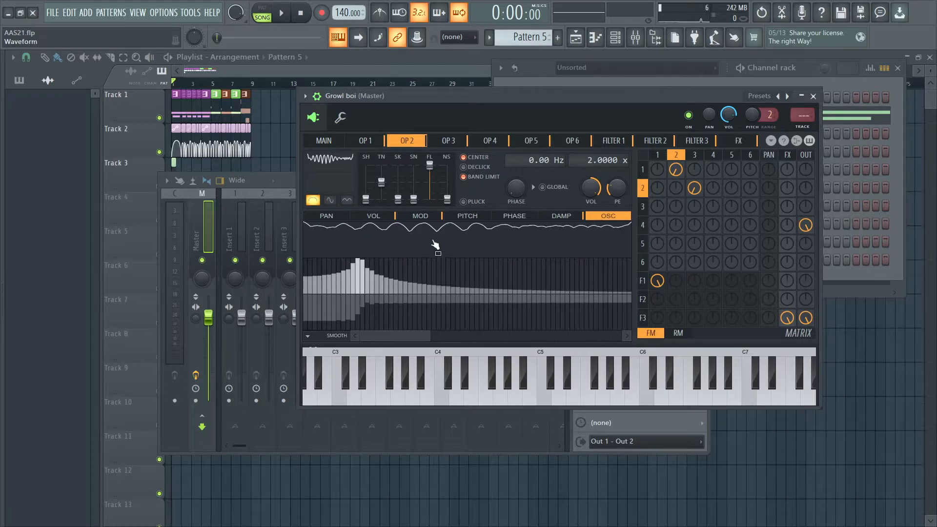
click(375, 216)
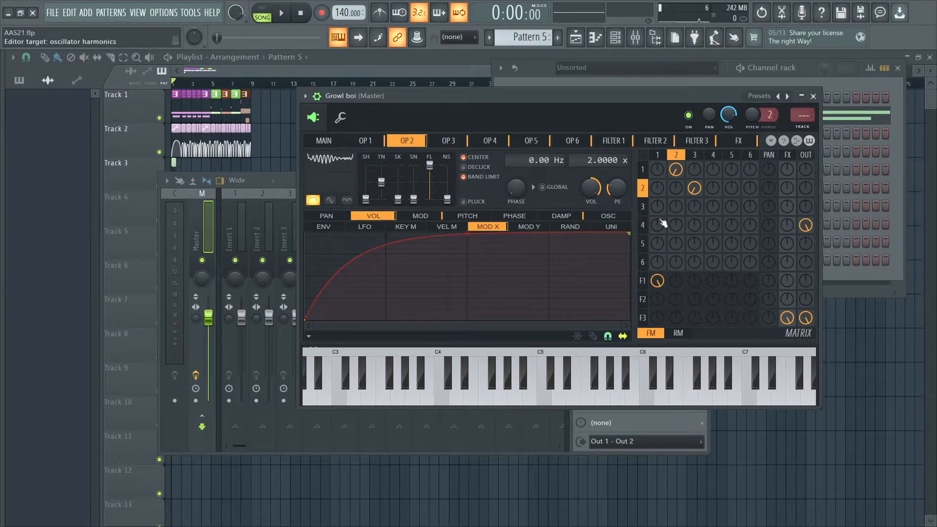
key(space)
mouse_move(467, 234)
mouse_down()
mouse_move(467, 313)
mouse_move(467, 239)
mouse_up()
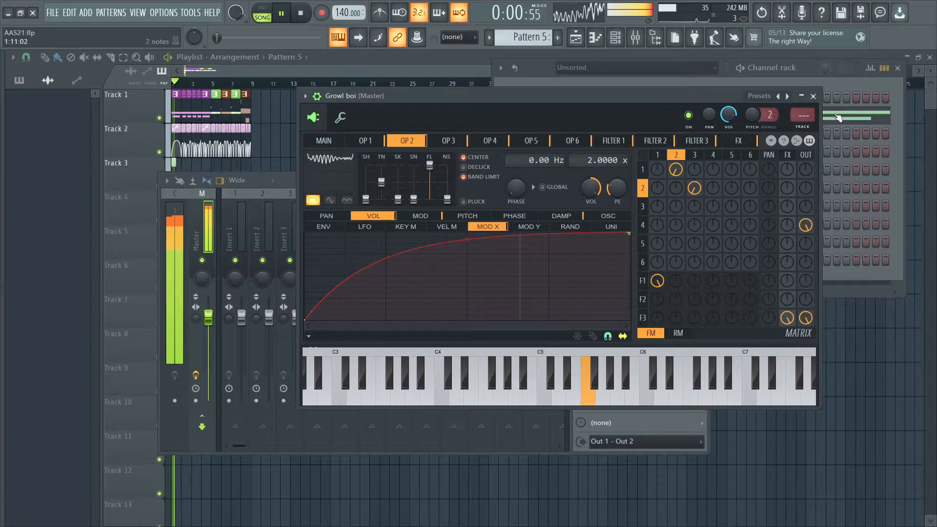
key(space)
click(770, 141)
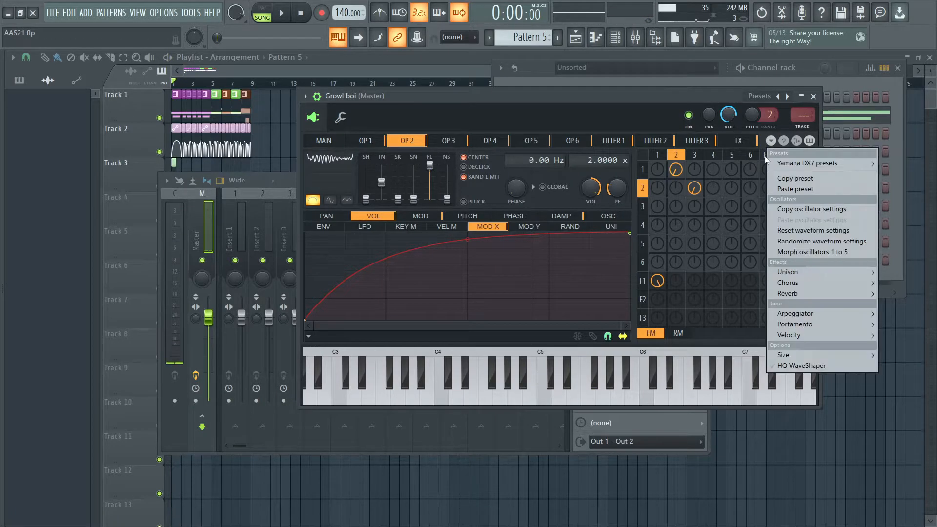
click(780, 190)
- Flatten the tension of operator 2's Mod X modulation curve to about 6.38%, audition it, and paste the copied preset back
click(431, 218)
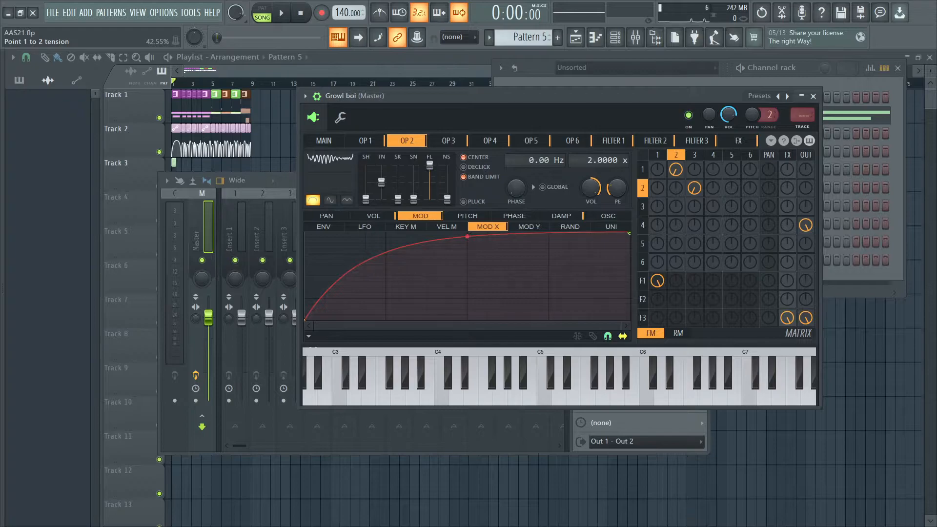
drag(469, 237, 467, 293)
key(space)
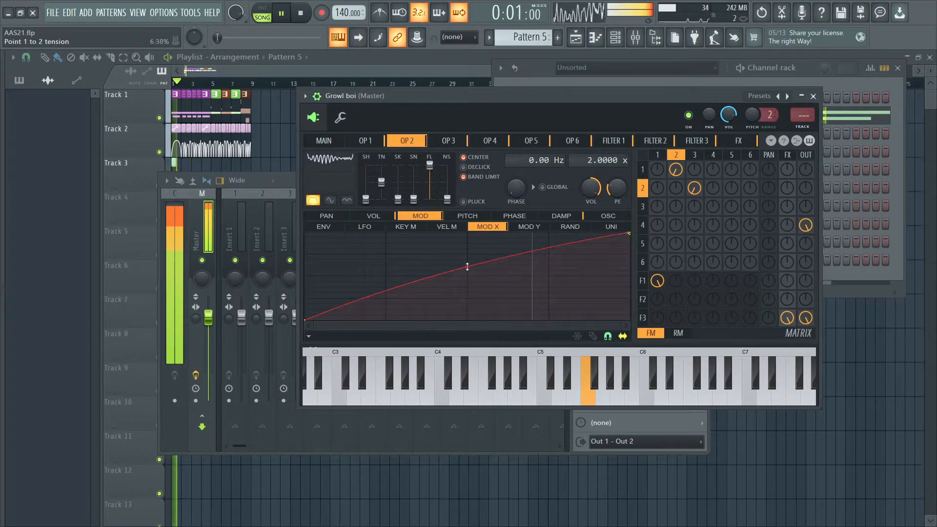
key(space)
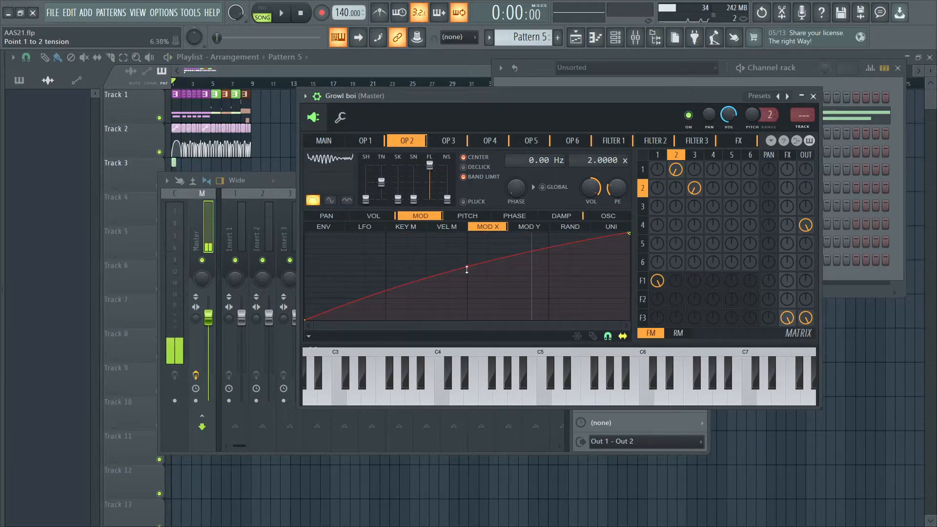
click(770, 141)
click(782, 189)
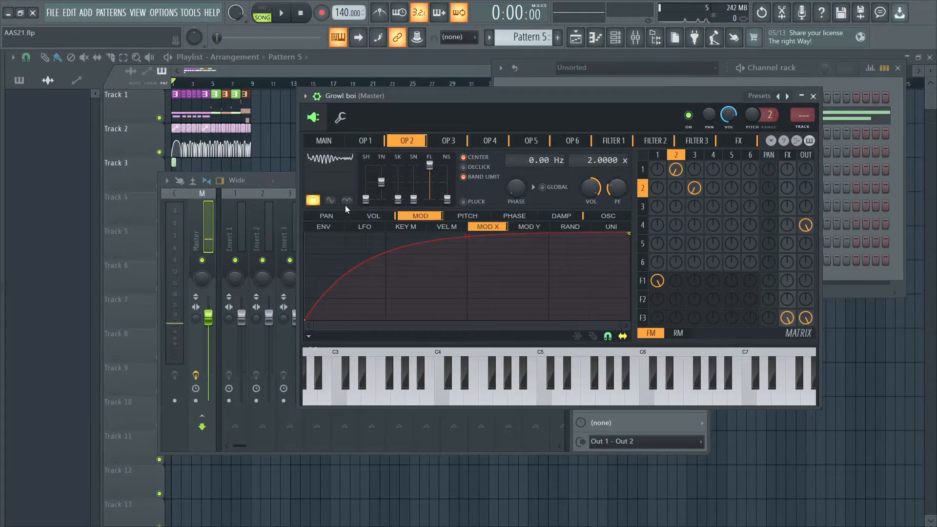
- Inspect operator 3's oscillator harmonics, its exact volume value and its Mod X volume curve
click(441, 140)
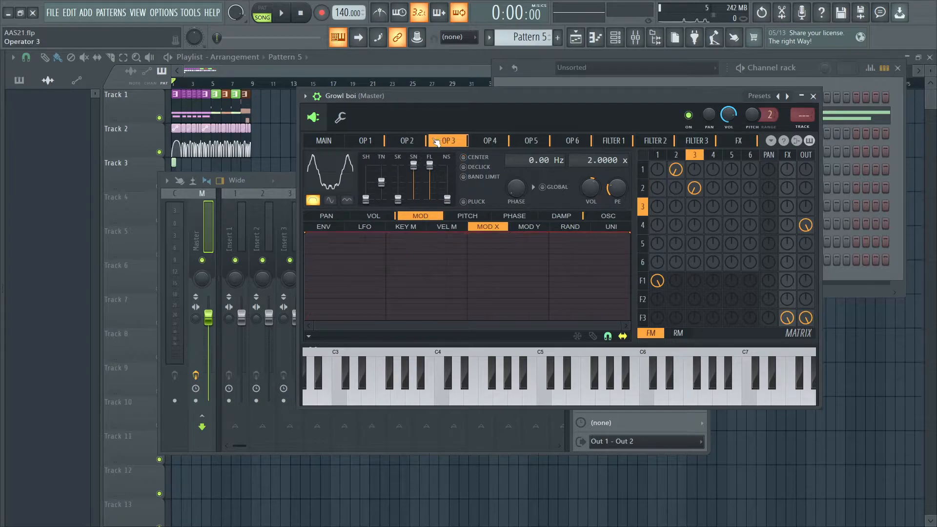
click(610, 217)
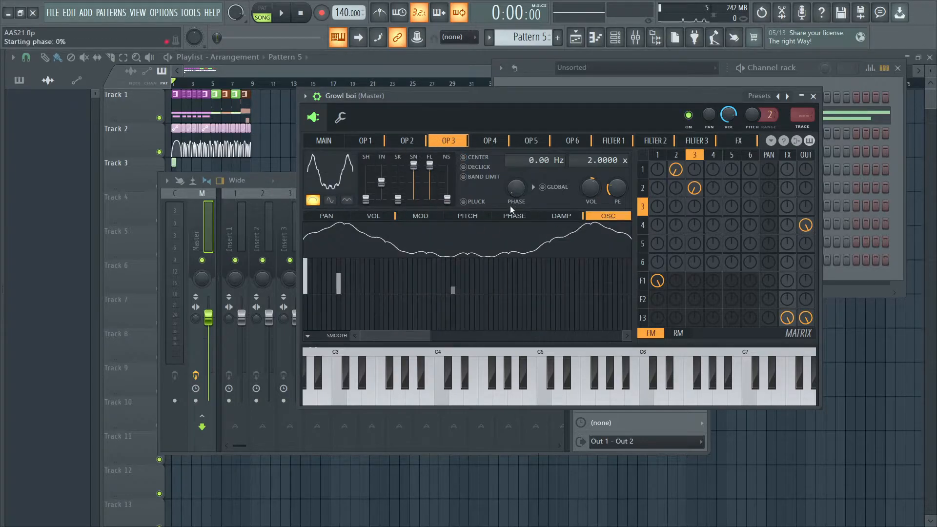
right_click(588, 189)
click(617, 352)
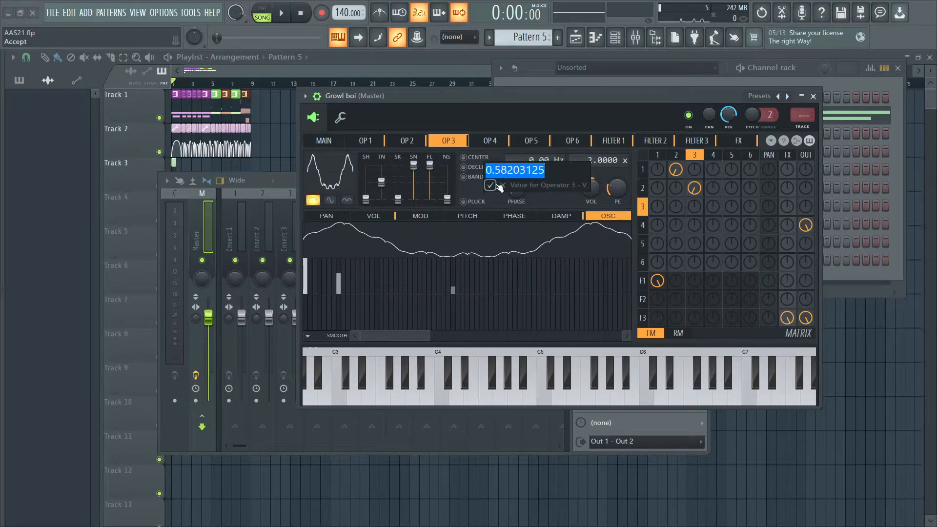
key(Escape)
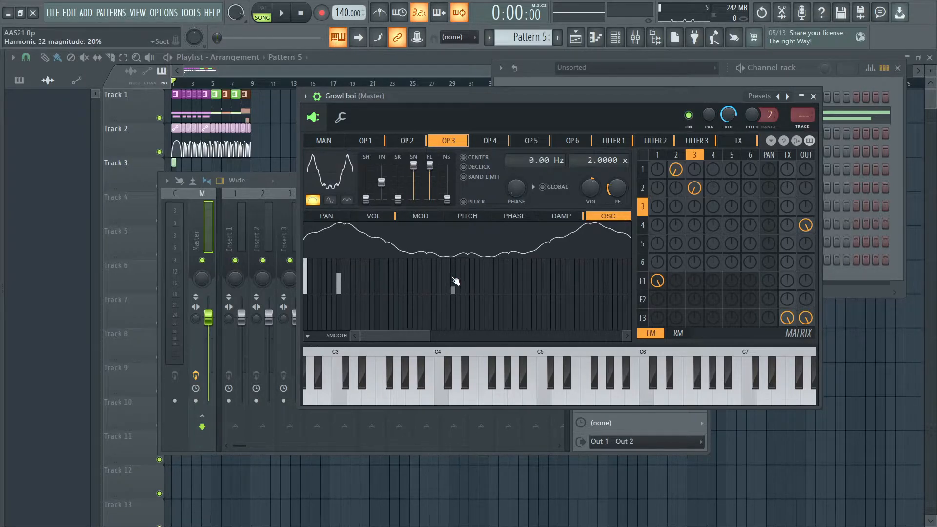
click(373, 216)
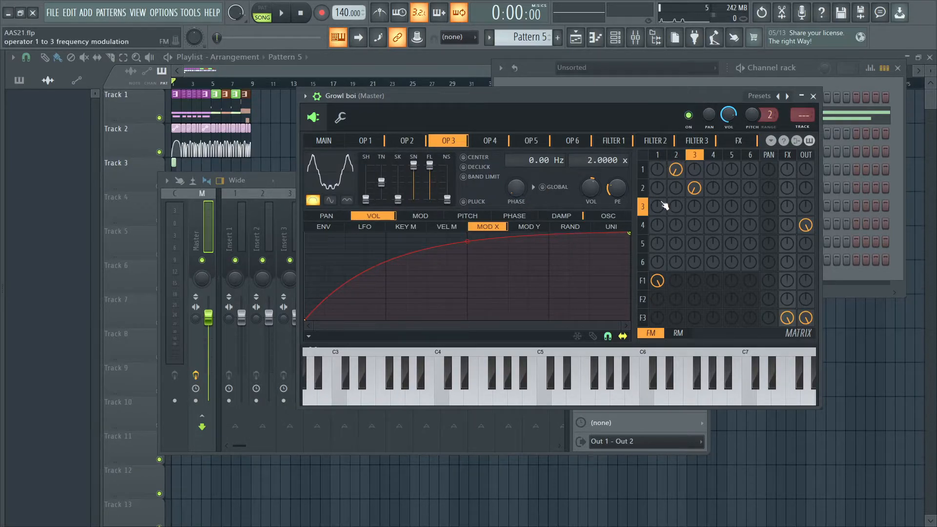
- Try removing the operator 3 to 2 frequency modulation in the matrix, audition the patch, and restore the modulation amount
right_click(693, 187)
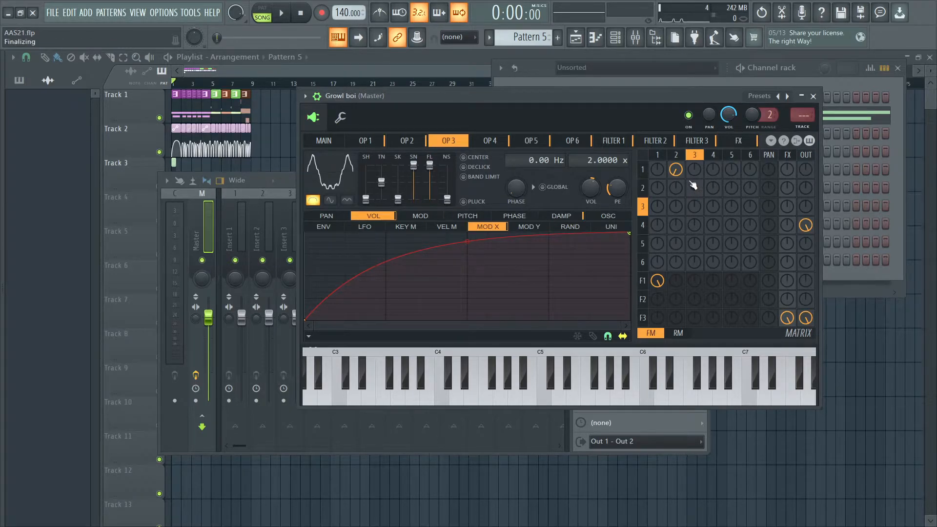
key(space)
key(space)
right_click(695, 190)
key(space)
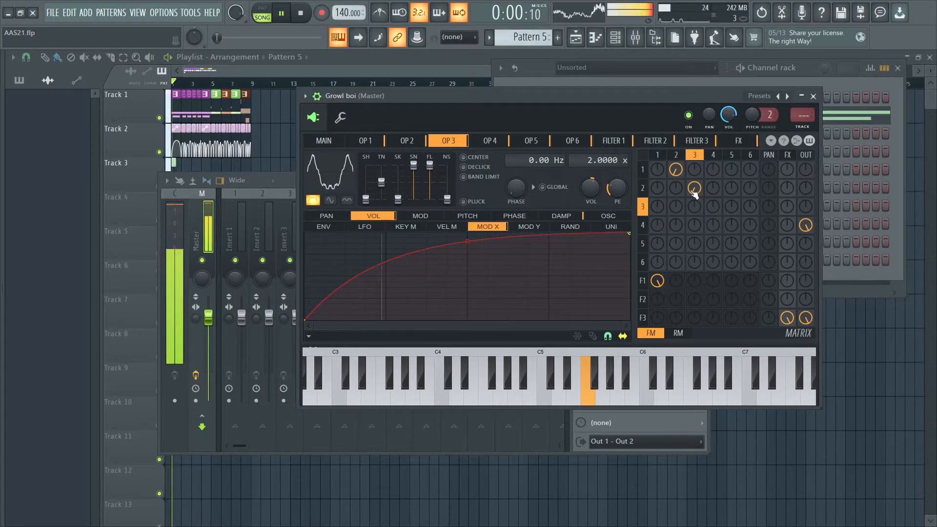
key(space)
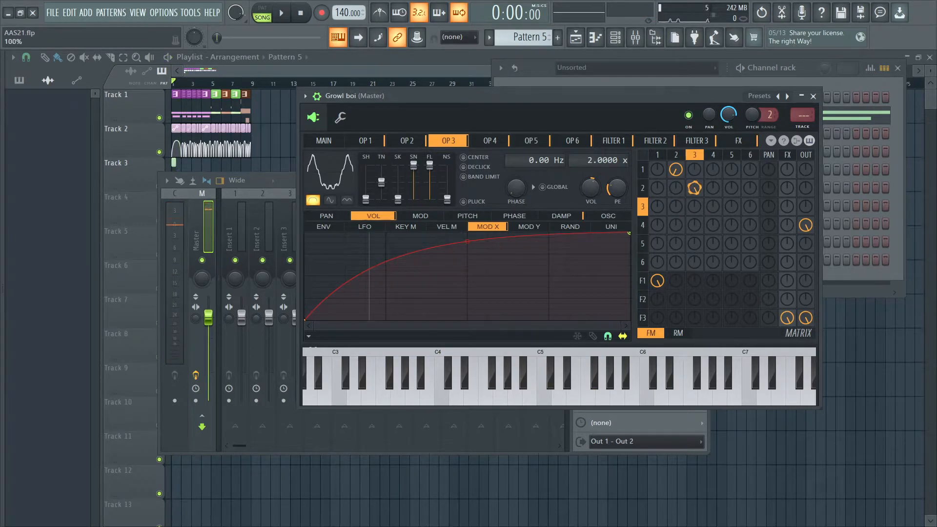
- Audition the patch with operator 3 to 2 frequency modulation at 100%, and return the amount to its earlier negative setting
key(space)
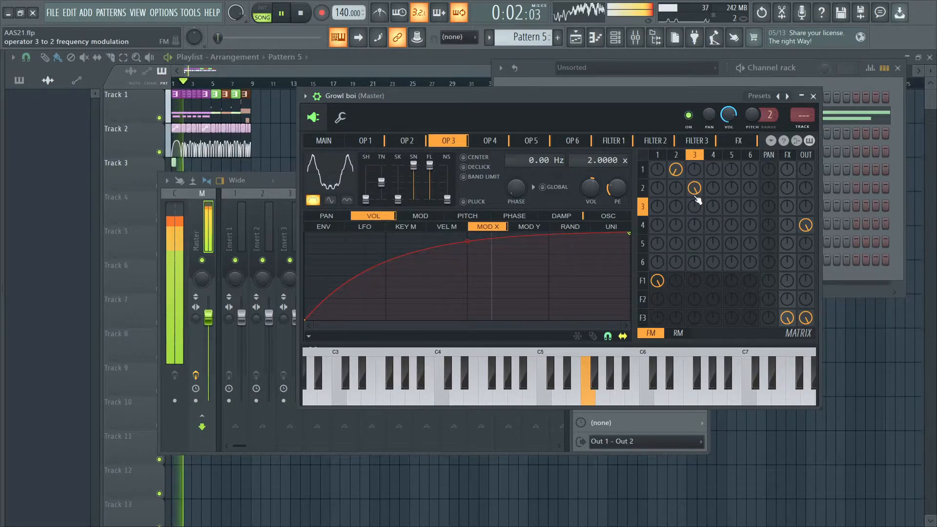
key(space)
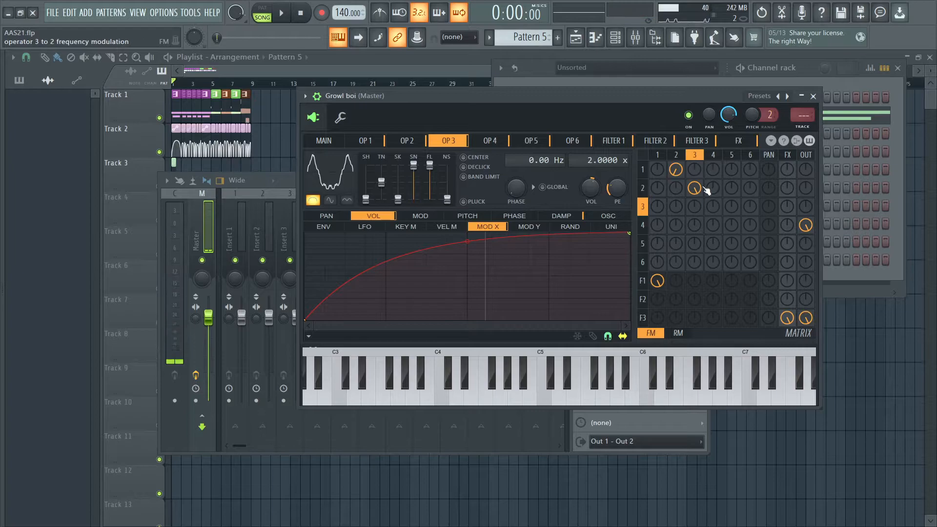
drag(693, 185, 693, 249)
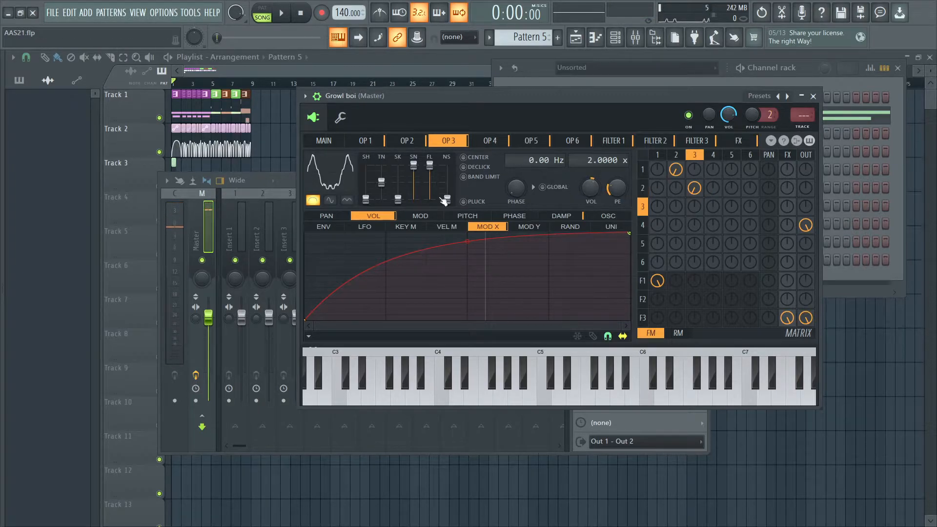
- Copy the state of operator 4's Mod X volume curve
drag(414, 165, 403, 91)
click(483, 145)
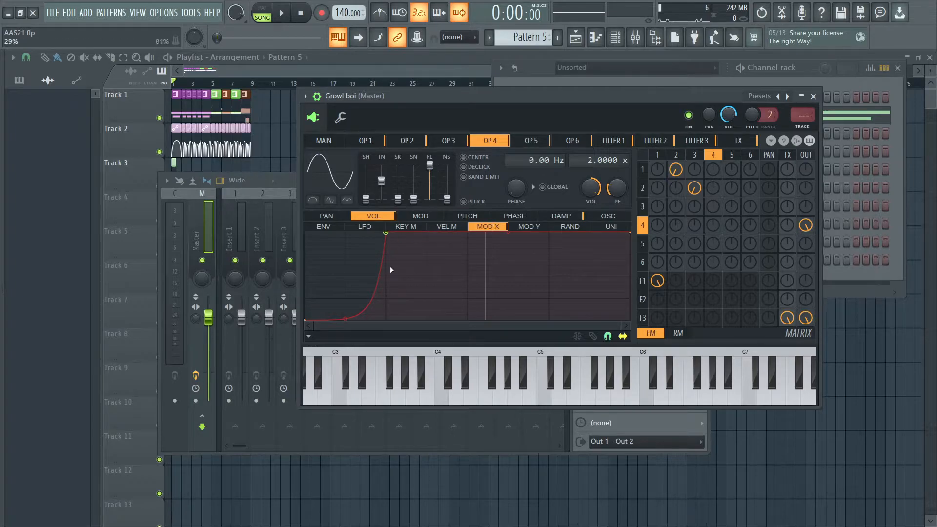
click(308, 337)
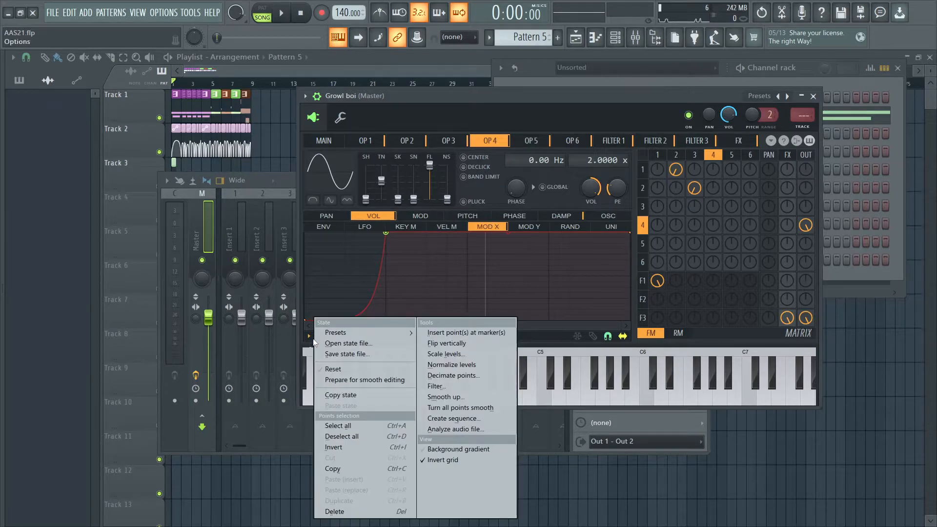
click(341, 395)
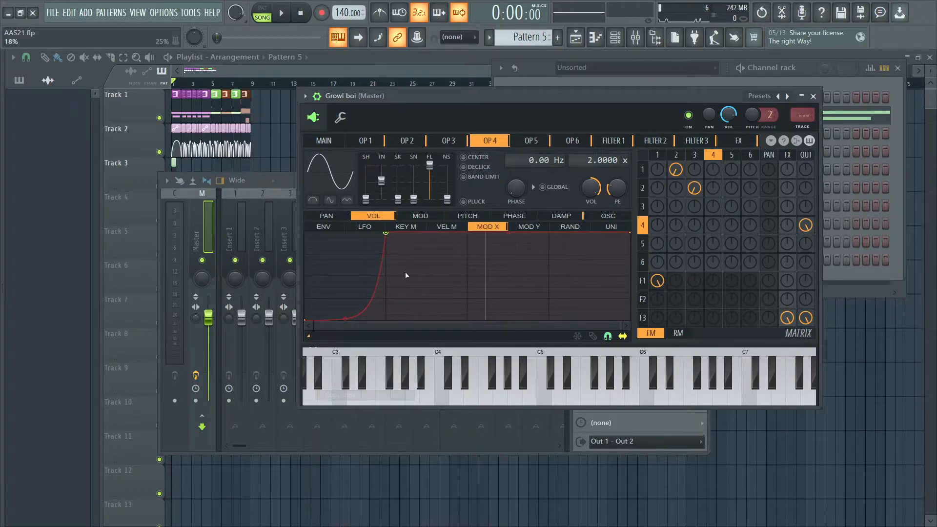
- Inspect operator 5's oscillator harmonics across a wider range, along with the ring modulation matrix
click(530, 140)
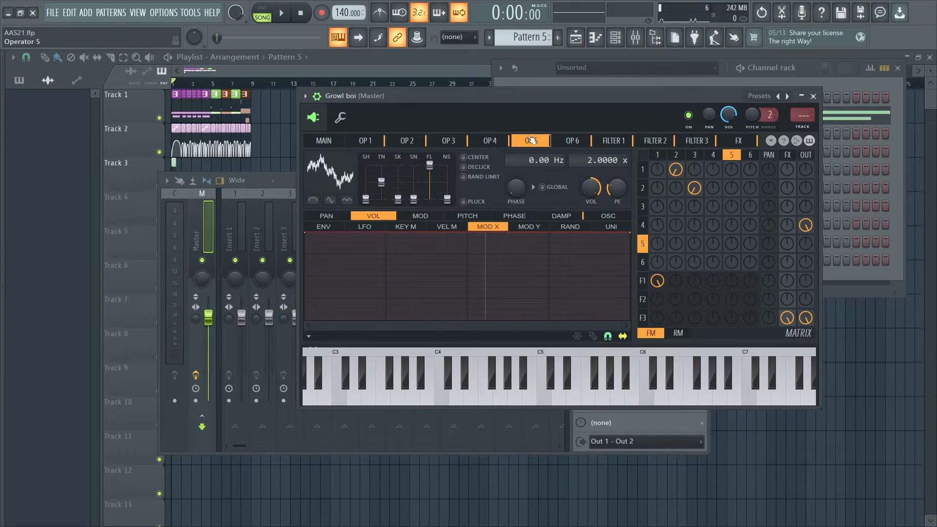
click(608, 215)
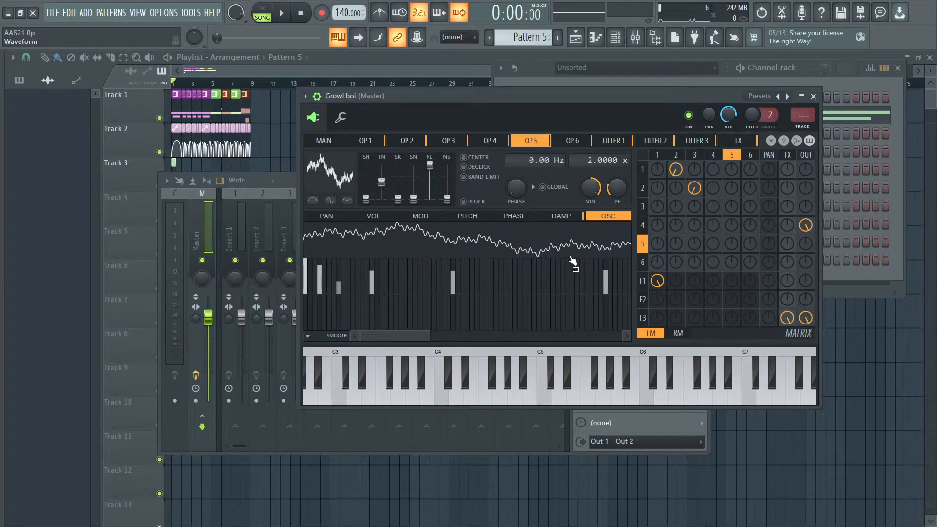
click(677, 333)
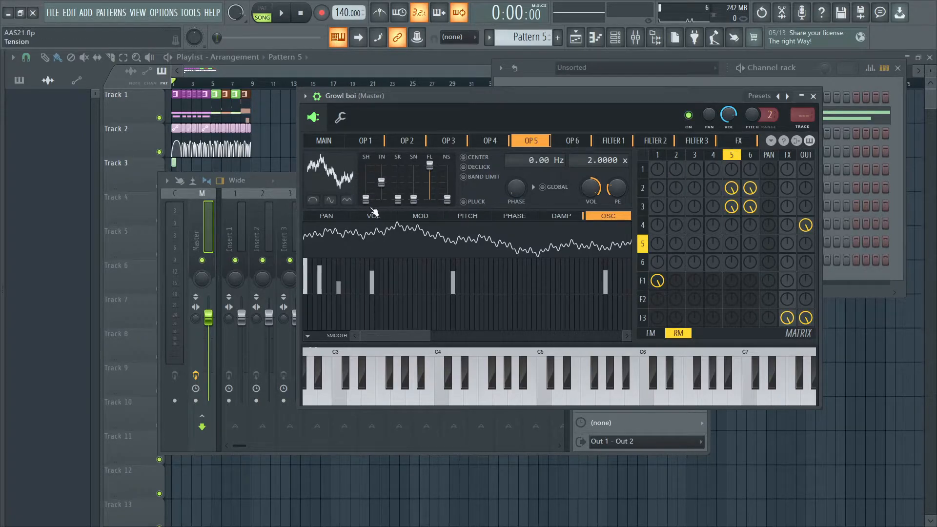
mouse_move(429, 336)
mouse_down()
mouse_move(416, 335)
mouse_move(430, 335)
mouse_up()
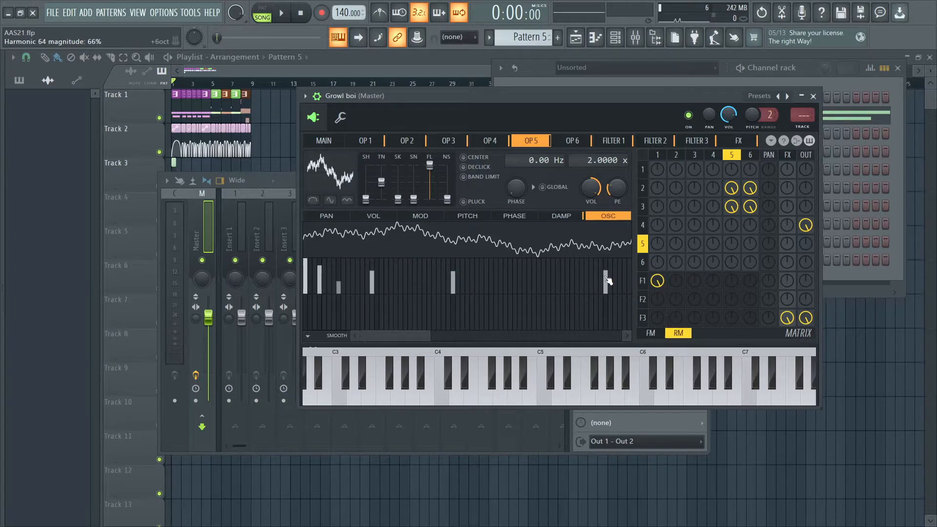
drag(429, 336, 528, 337)
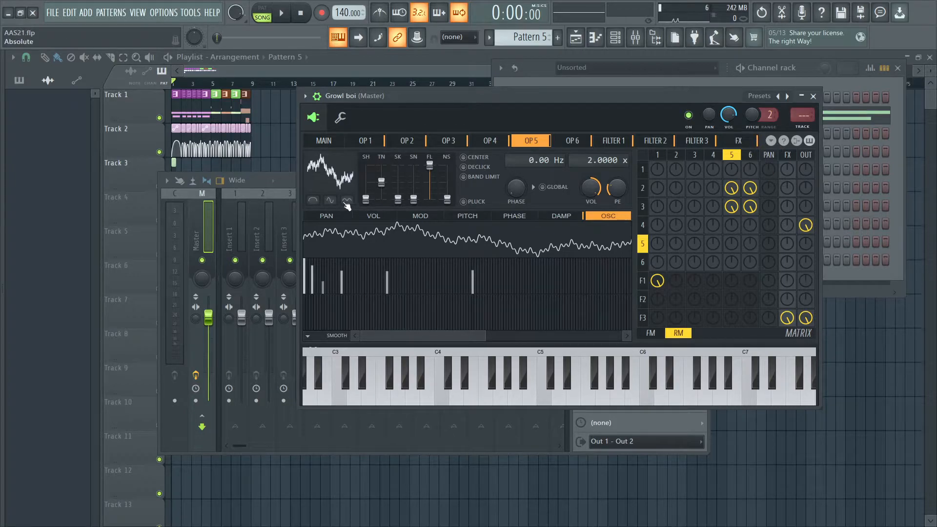
- Copy operator 5's oscillator settings, audition the patch with all harmonics above the fundamental erased, and paste the settings back
click(774, 144)
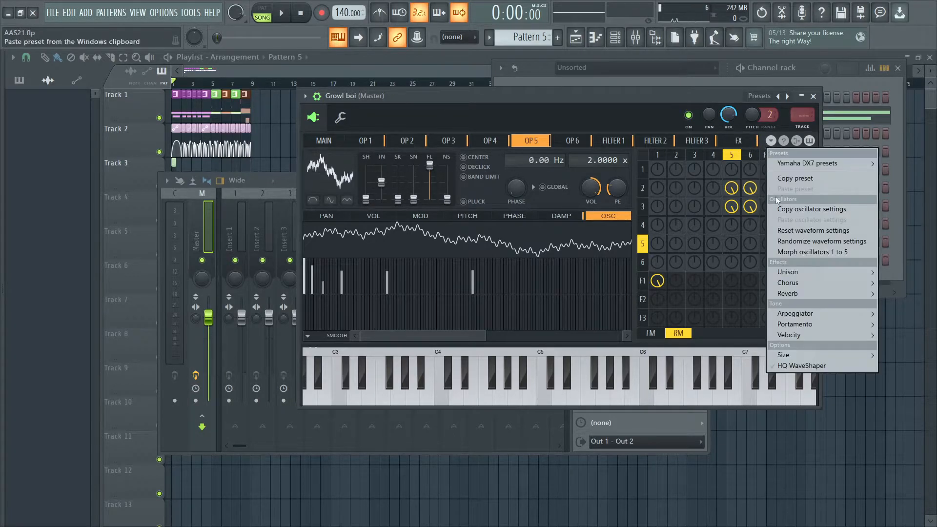
click(798, 208)
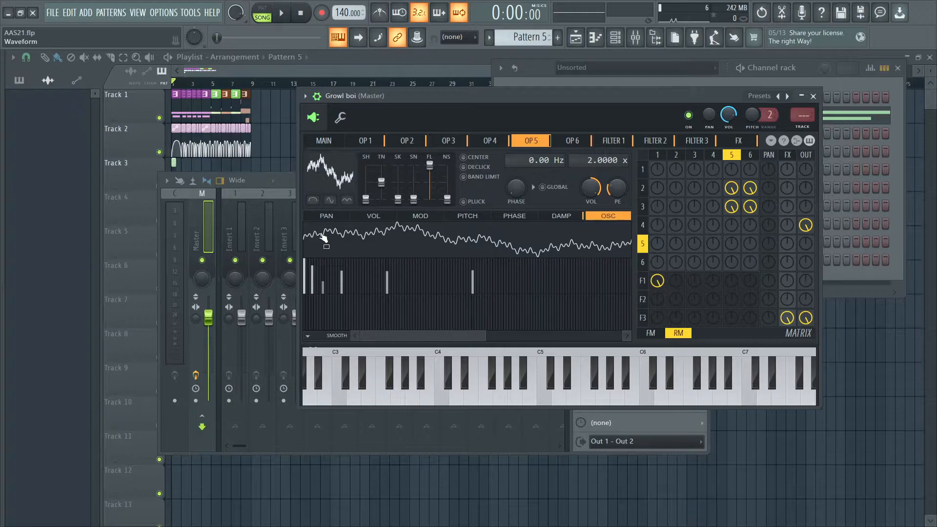
drag(313, 292, 554, 467)
key(space)
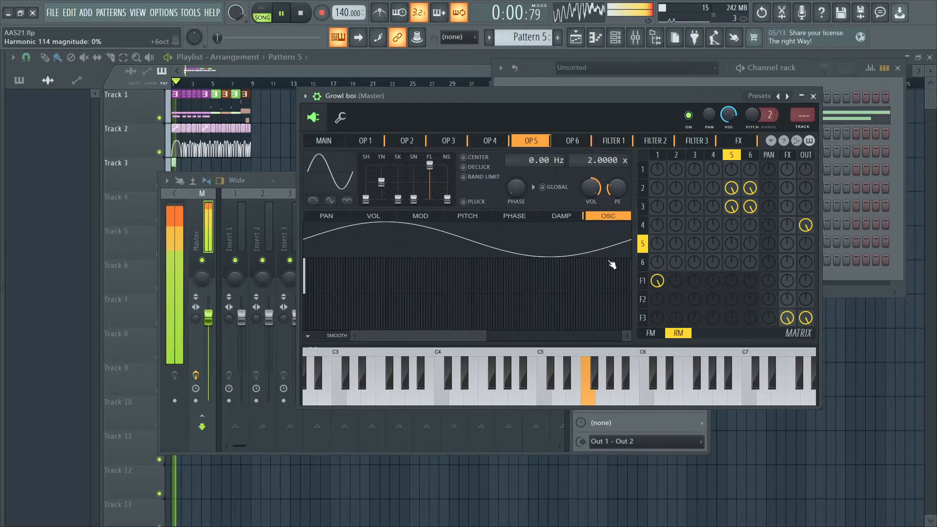
key(space)
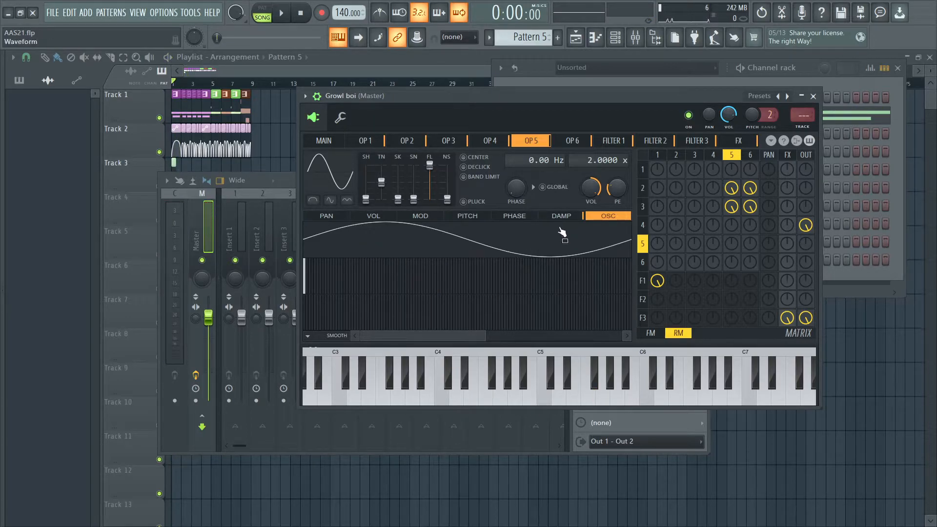
click(771, 141)
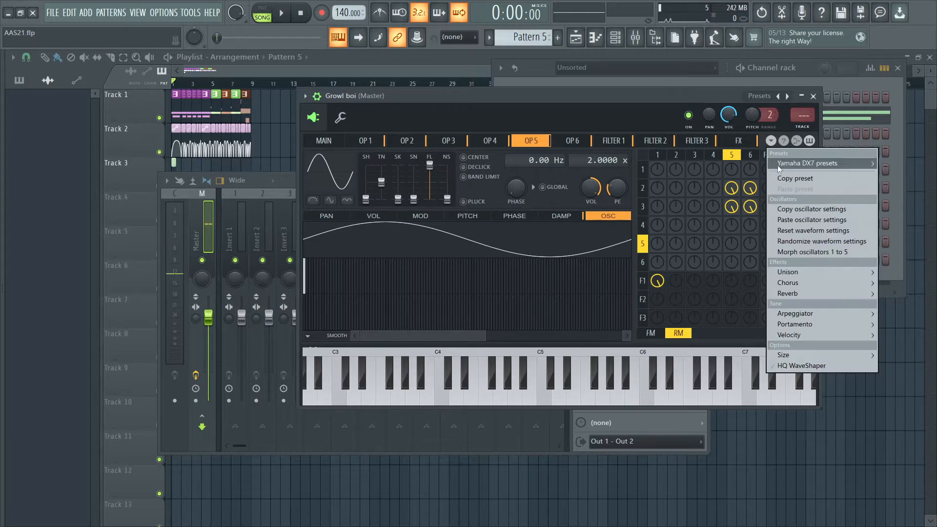
click(791, 219)
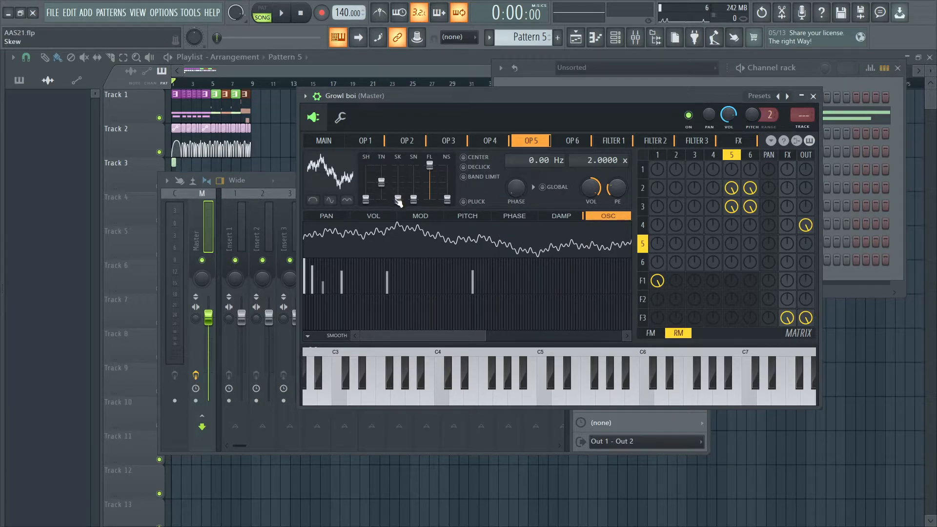
- Audition the patch repeatedly while varying operator 5's skew, and return the skew to its lowest setting
drag(398, 186, 398, 200)
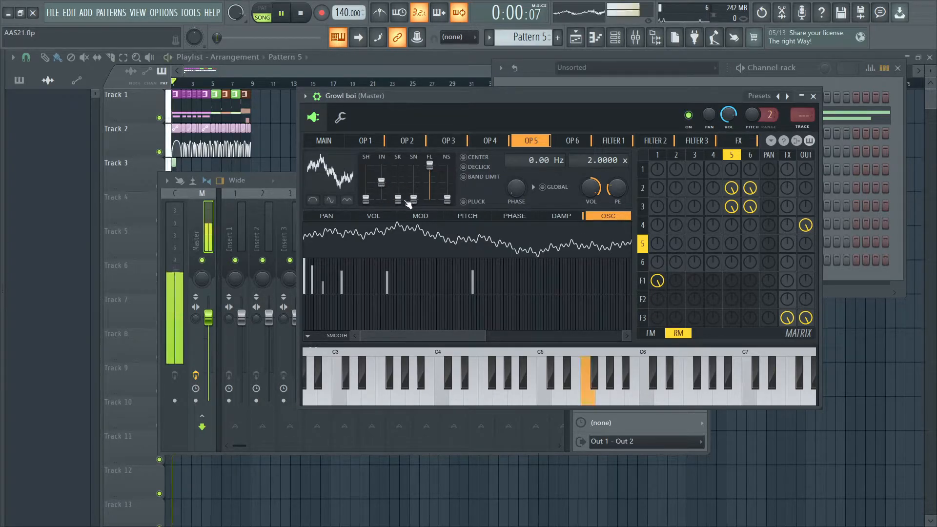
mouse_move(397, 198)
mouse_down()
mouse_move(401, 174)
mouse_move(399, 199)
mouse_up()
key(space)
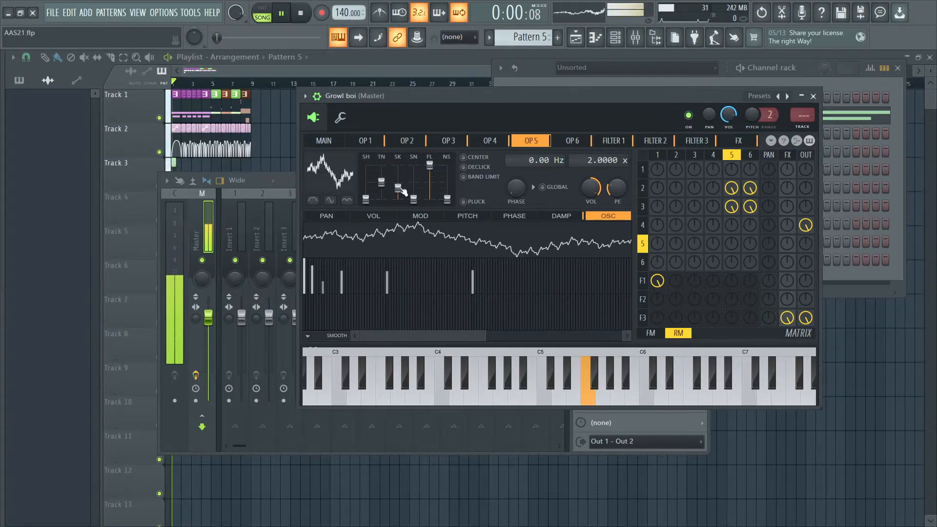
key(space)
drag(429, 165, 401, 203)
key(space)
key(space)
key(space)
key(space)
key(space)
key(space)
key(space)
key(space)
drag(443, 182, 441, 164)
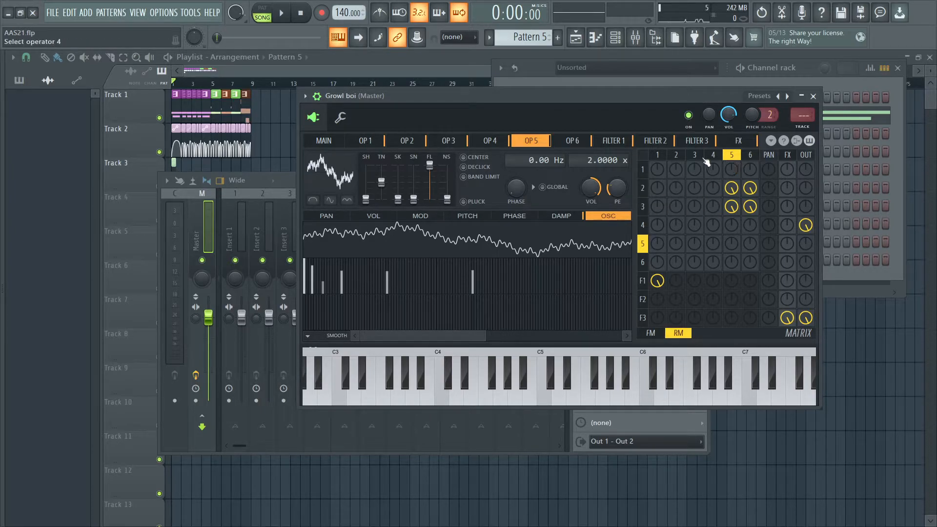
- Compare operator 6's waveform with the Even option off and on, leaving it on
click(570, 146)
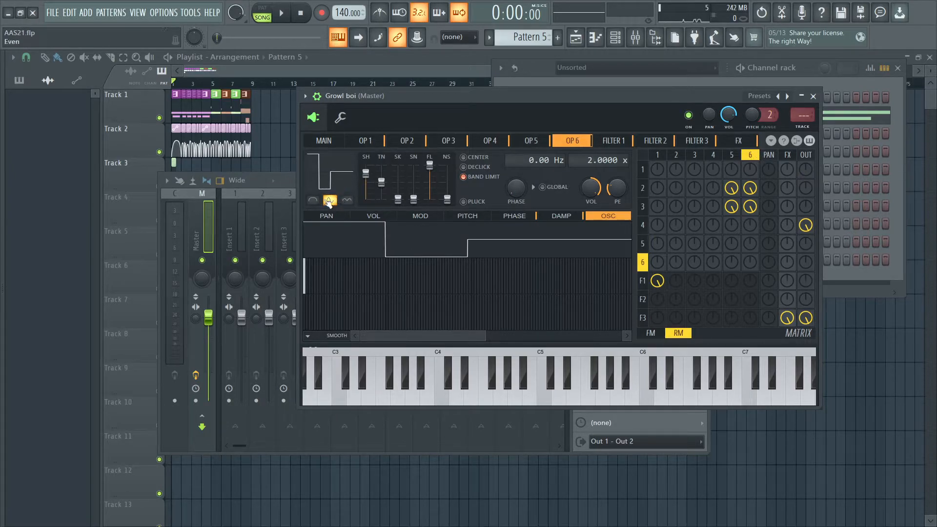
click(335, 183)
click(338, 204)
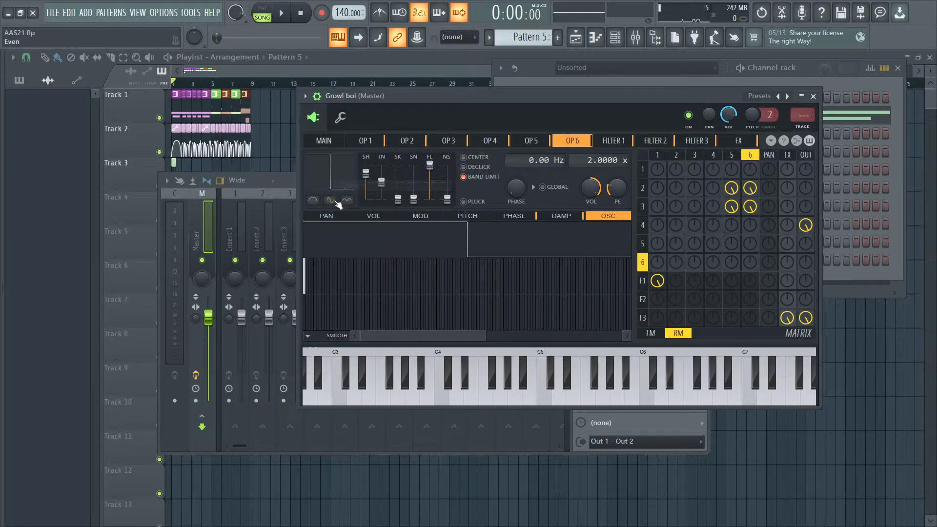
click(331, 201)
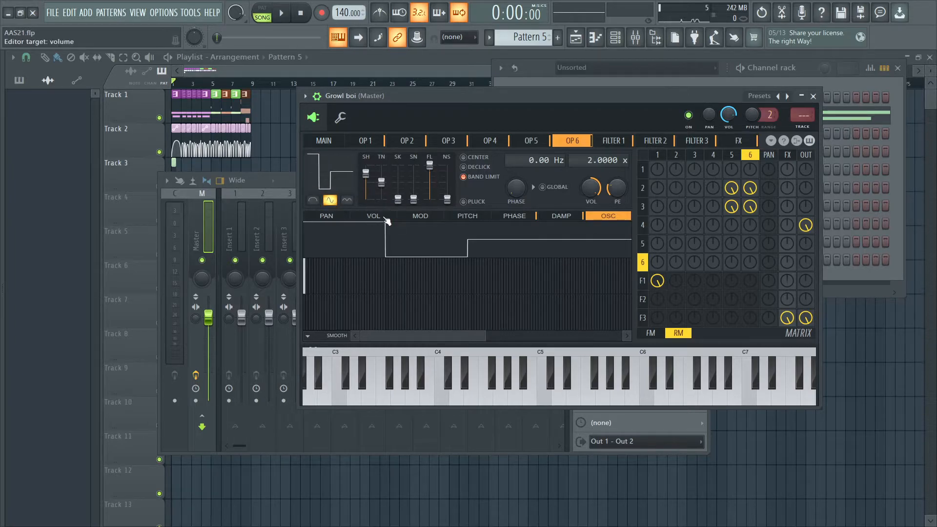
- Inspect operator 6's phase curves for Mod X and Mod Y, and view the patch's main modulation settings
click(515, 217)
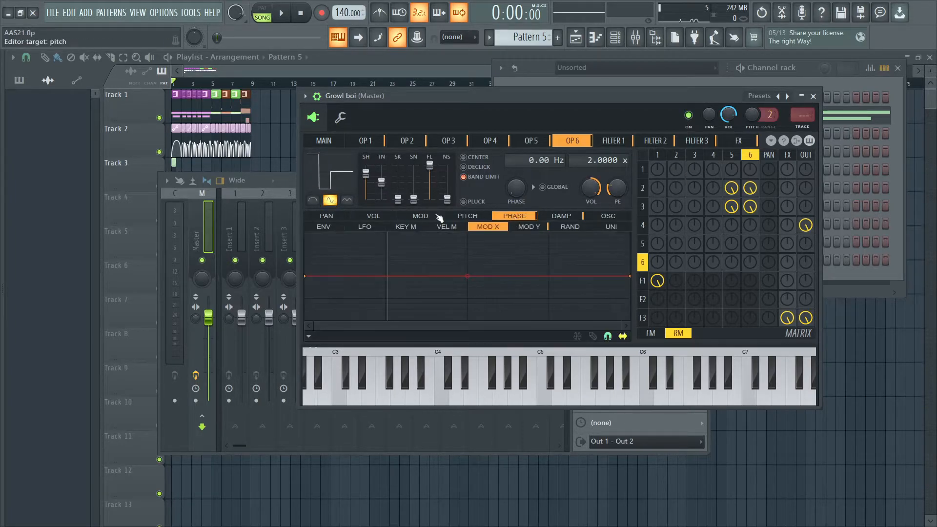
click(522, 229)
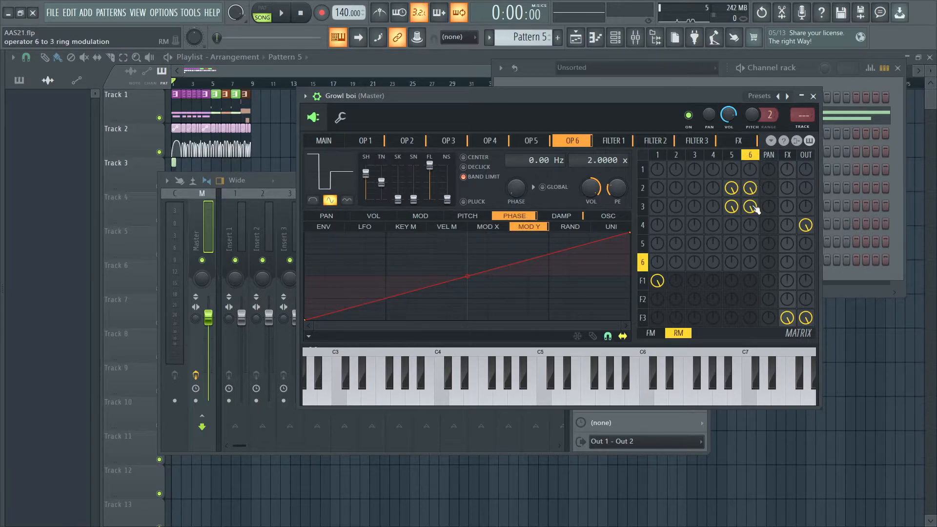
click(324, 140)
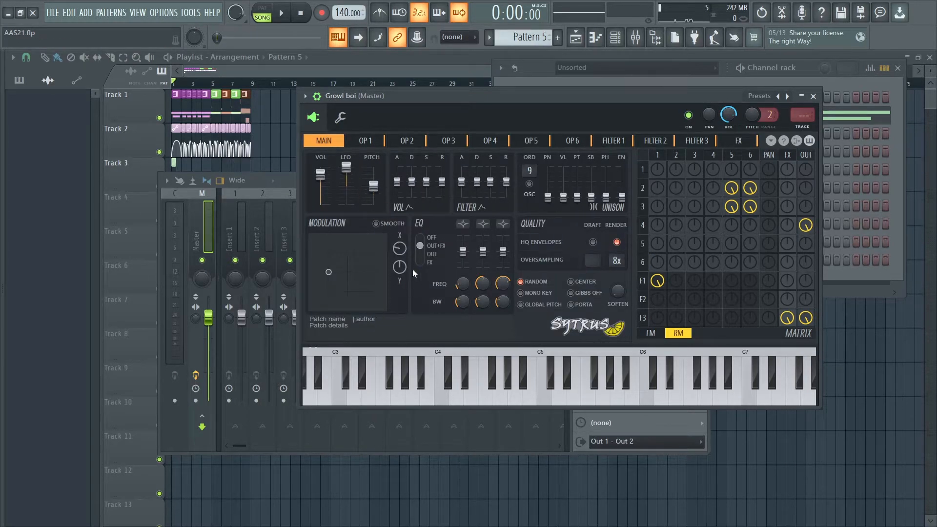
- Extend the Modulation Y automation clip on Track 3 of the playlist to 8 bars
right_click(275, 71)
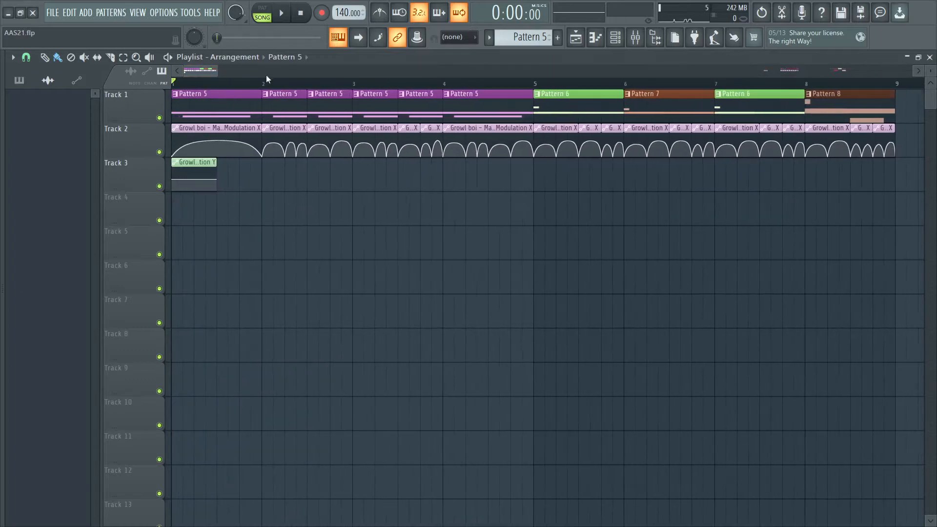
scroll(233, 72, up, 4)
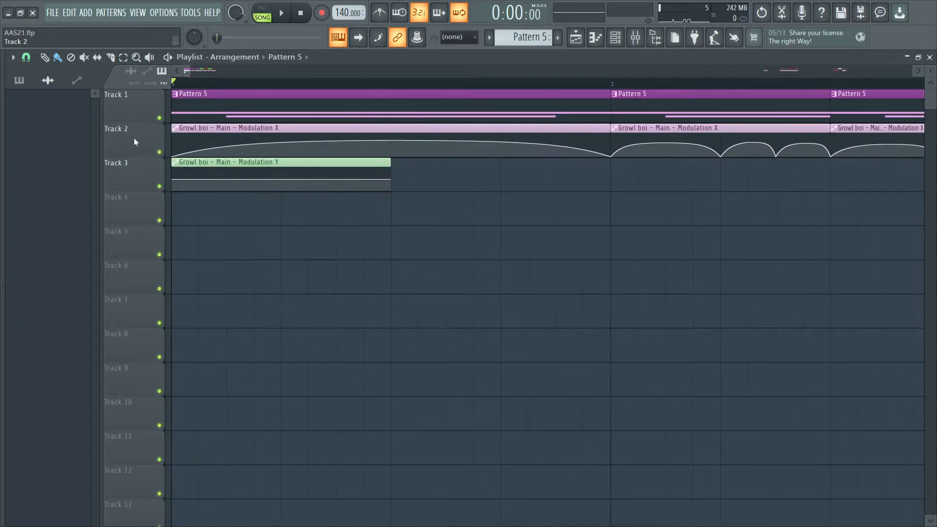
drag(189, 71, 254, 71)
drag(193, 178, 522, 180)
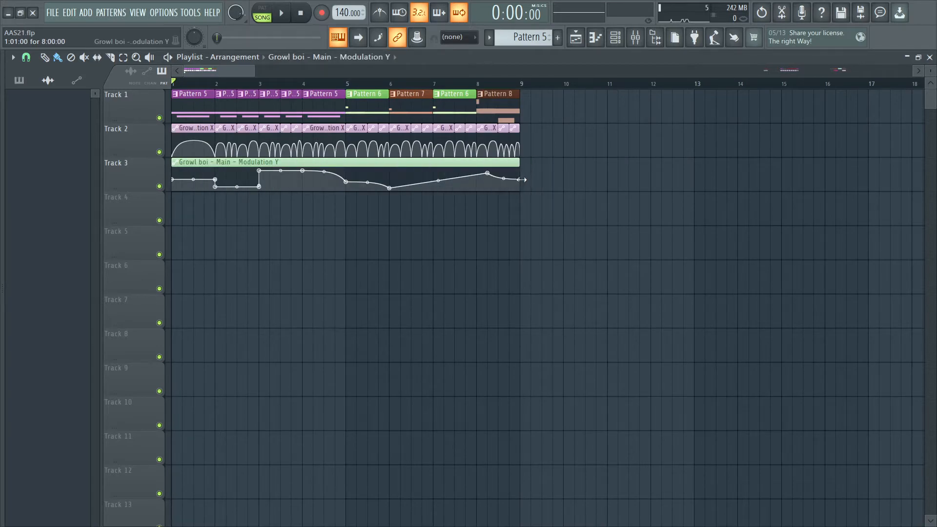
- Play the arrangement from bar 2 and again from bar 5 to hear the Modulation Y automation, and stop playback
click(226, 81)
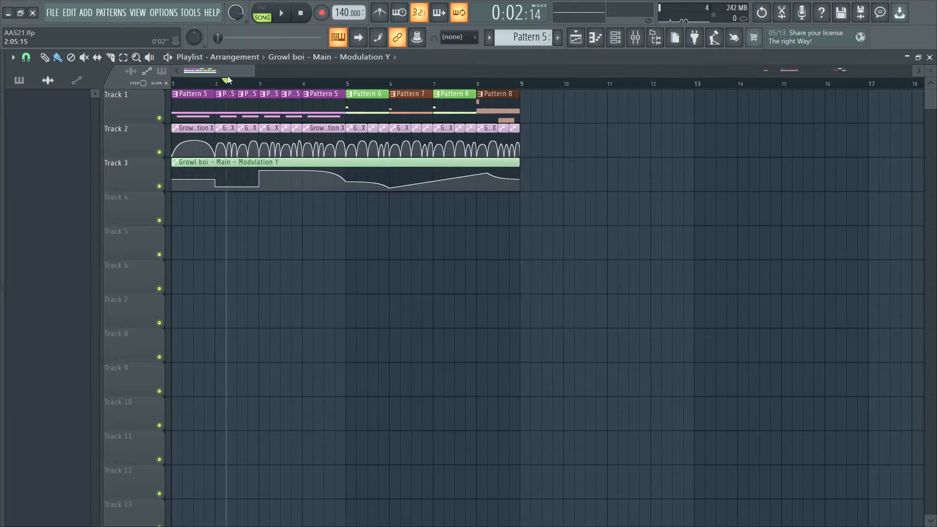
click(223, 83)
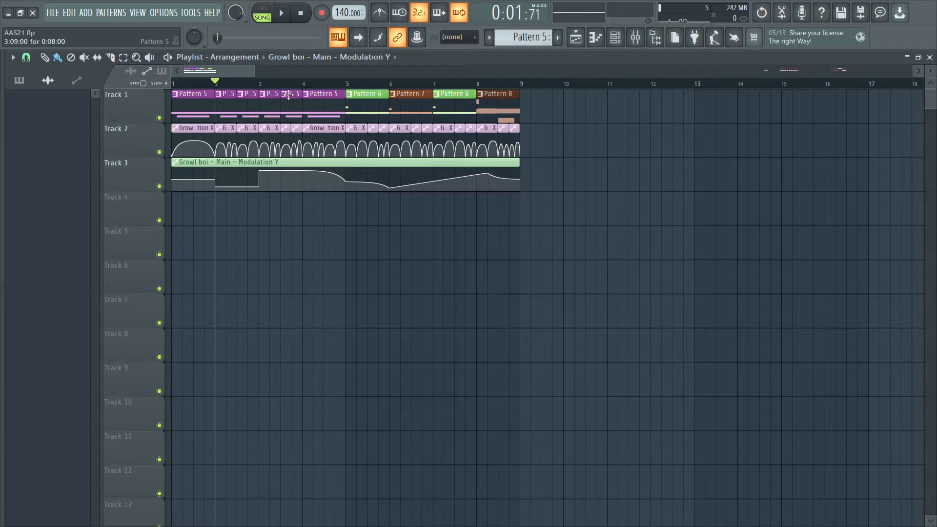
key(space)
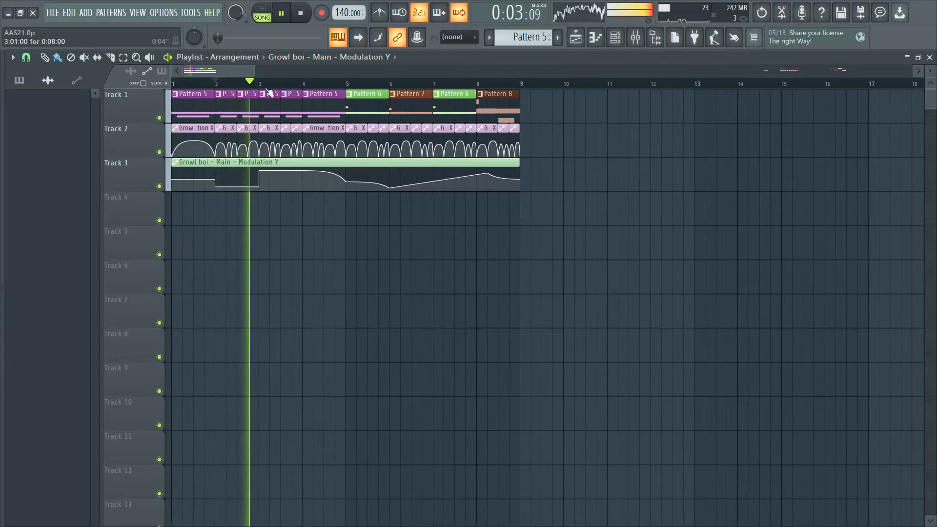
click(343, 84)
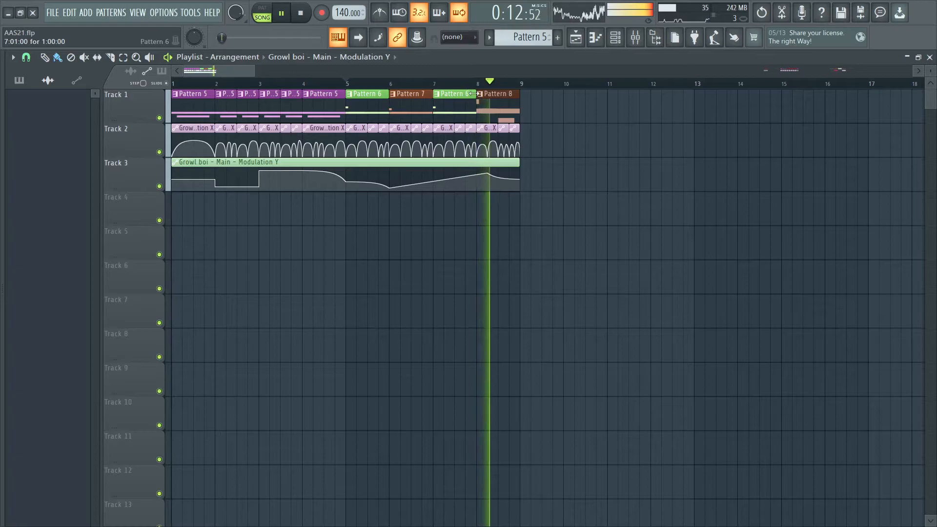
key(Tab)
key(space)
- Sweep Modulation X while holding a C5 note, and move the modulation point down to the minimum Y value
drag(496, 104, 385, 126)
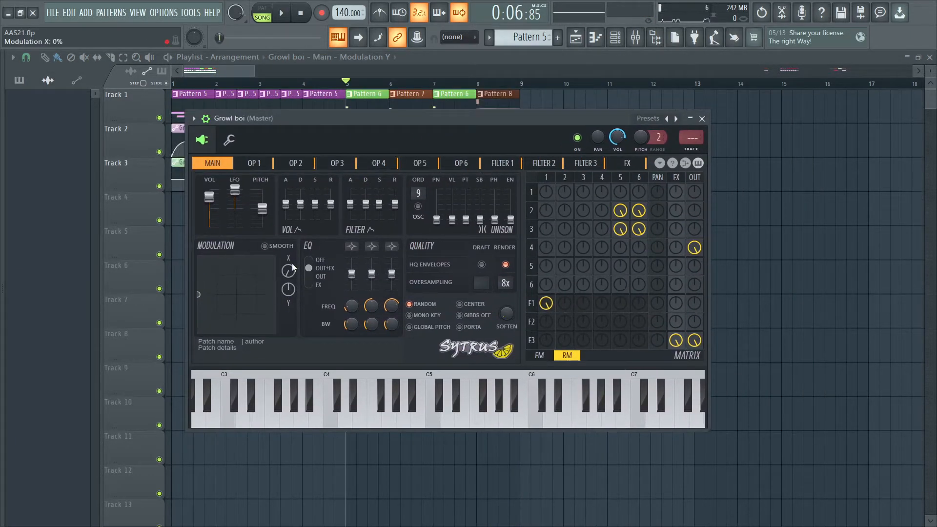
key(q)
drag(288, 271, 288, 234)
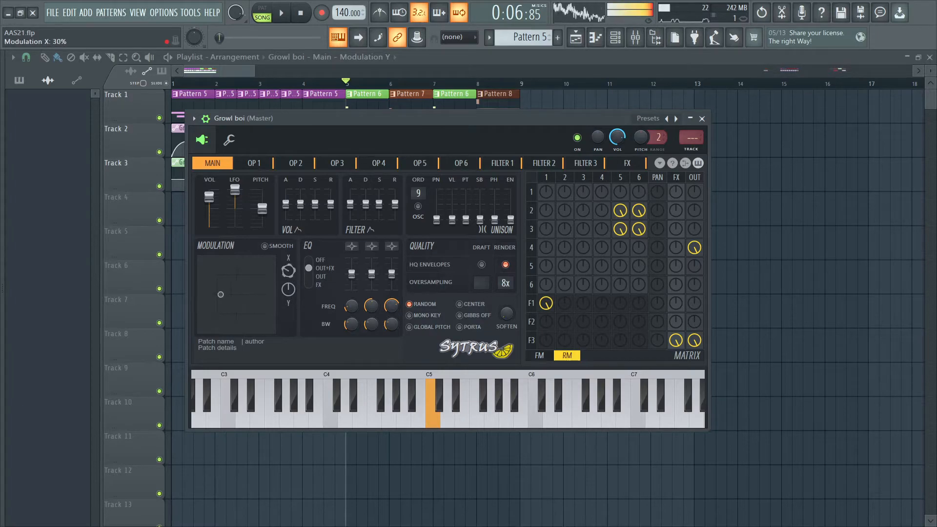
key(q)
mouse_move(205, 320)
mouse_down()
mouse_move(254, 298)
mouse_move(234, 265)
mouse_move(263, 267)
mouse_move(204, 316)
mouse_move(253, 326)
mouse_move(258, 316)
mouse_move(206, 262)
mouse_move(263, 274)
mouse_move(203, 279)
mouse_move(243, 306)
mouse_move(221, 313)
mouse_move(255, 300)
mouse_move(214, 320)
mouse_move(211, 264)
mouse_move(215, 333)
mouse_up()
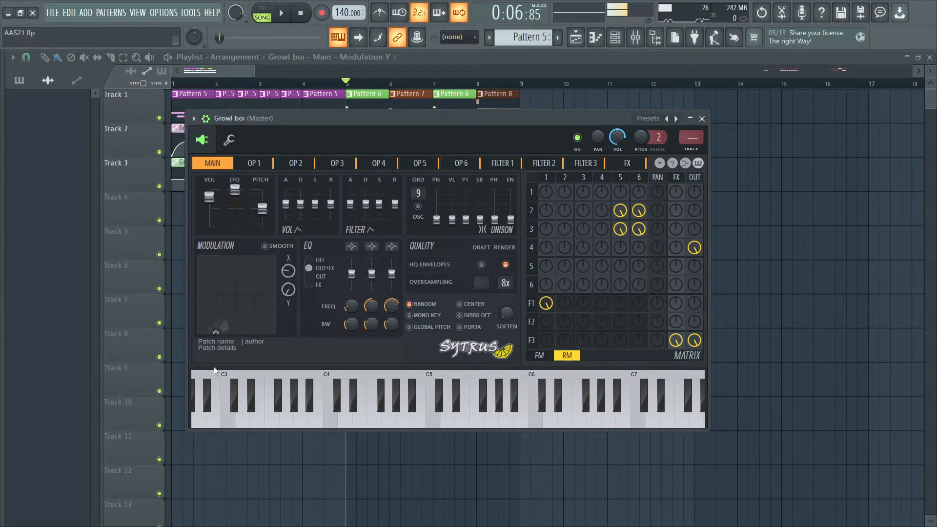
- Review operator 6's phase curve for Mod Y and display Filter 1's settings
click(453, 172)
drag(493, 136, 528, 145)
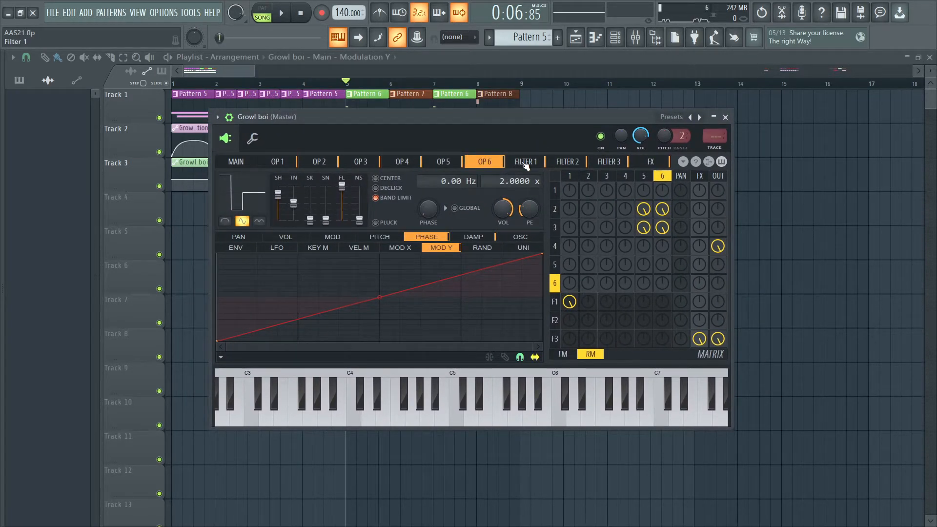
click(525, 165)
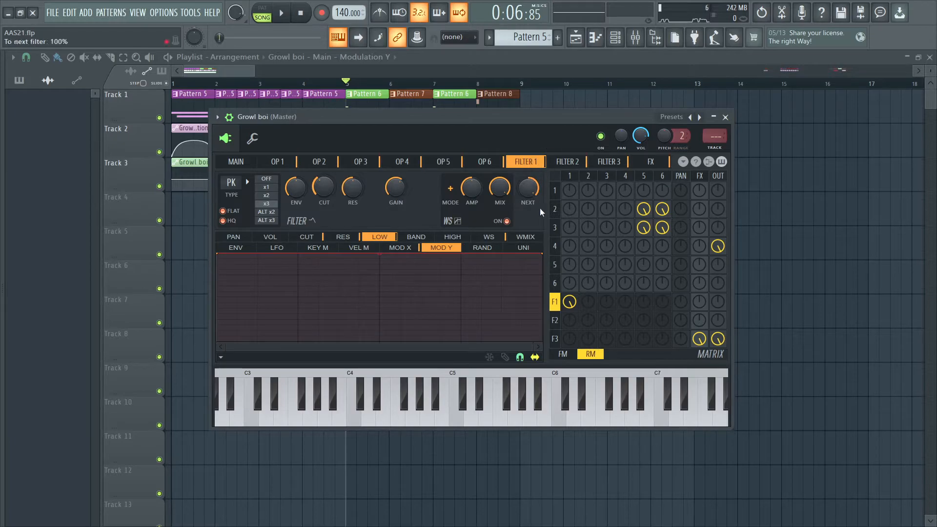
- Examine Filter 1's cutoff curve for Mod X and the exact values of its cutoff, resonance and gain
click(306, 237)
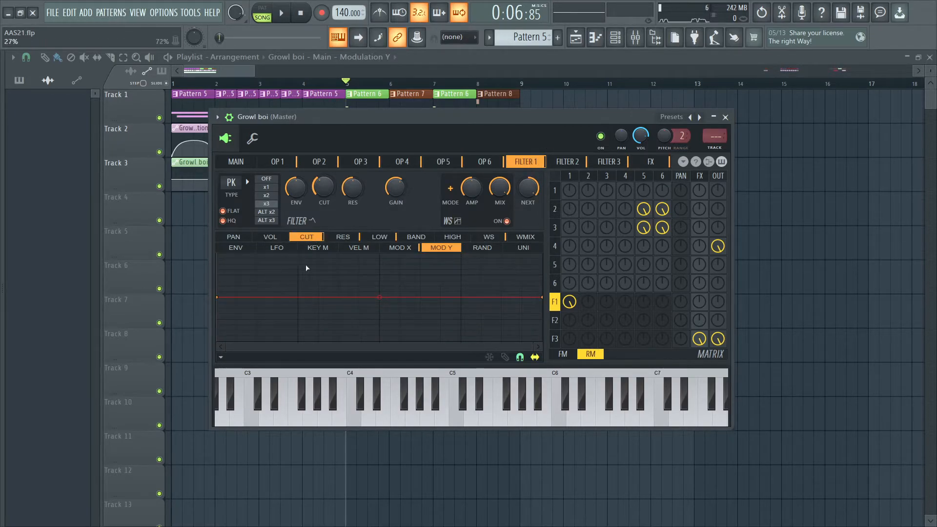
click(402, 248)
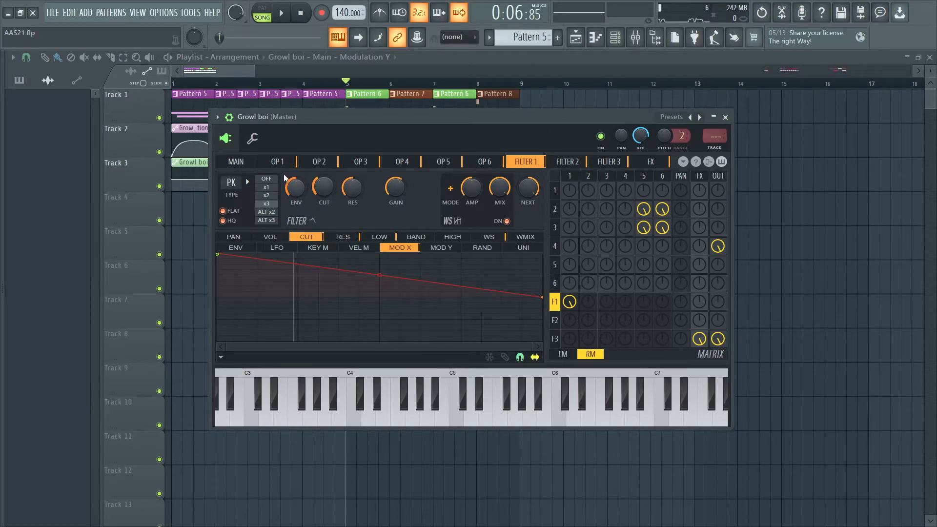
double_click(324, 188)
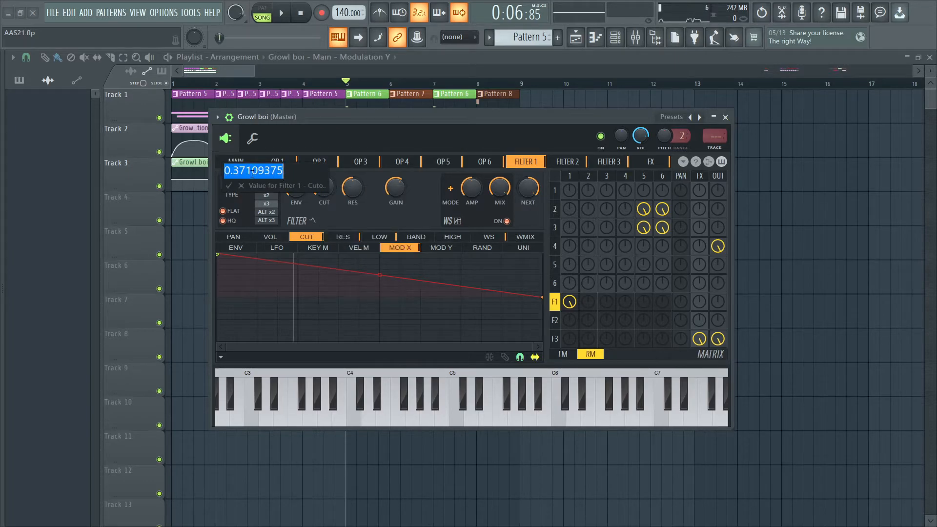
click(357, 190)
double_click(358, 190)
click(353, 200)
double_click(404, 188)
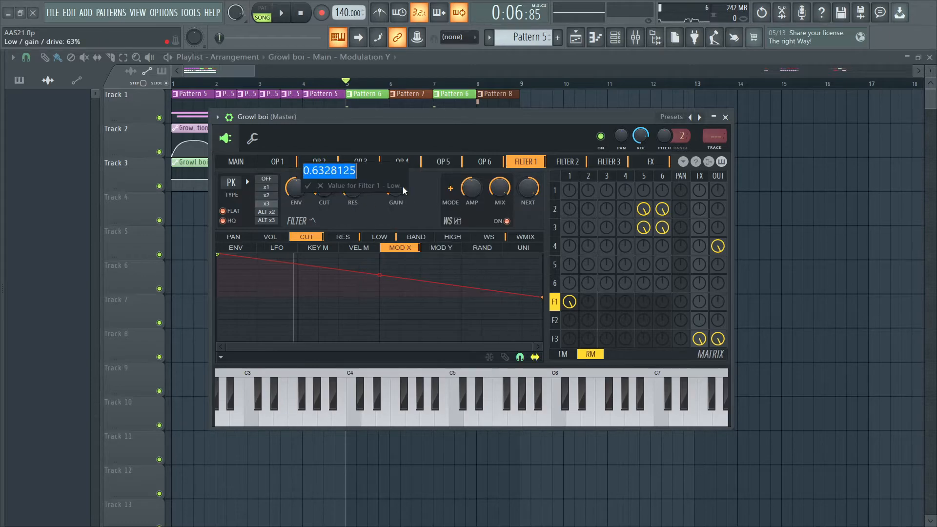
click(467, 191)
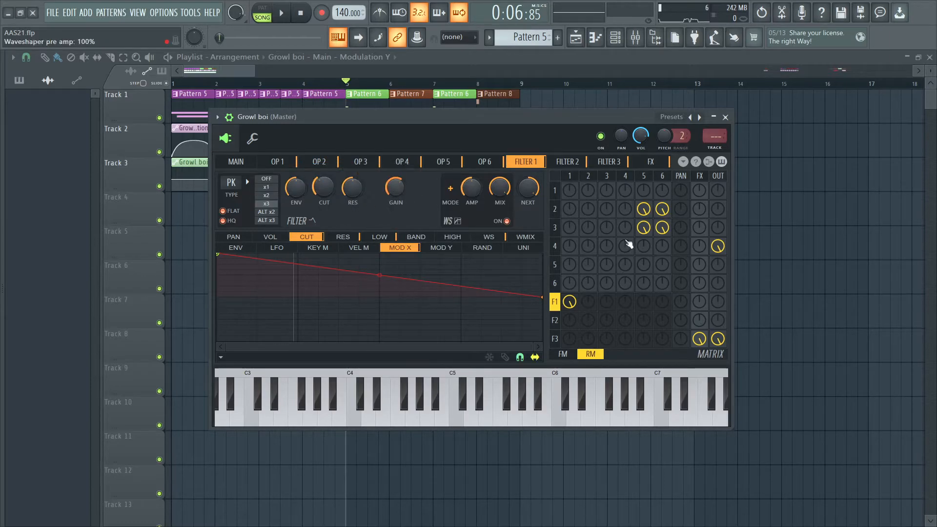
- Mute Filter 3's FX and output sends and route Filter 1 directly to the output
right_click(719, 340)
right_click(704, 336)
click(719, 304)
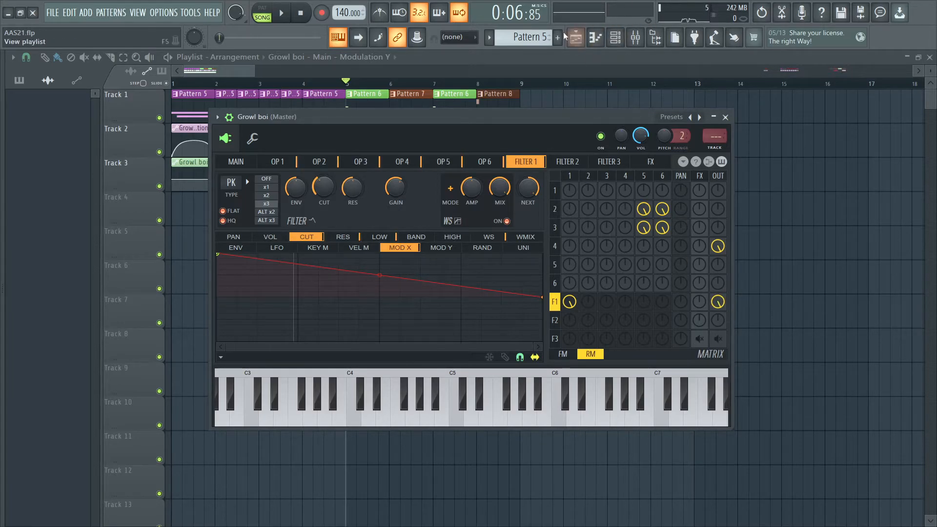
click(581, 17)
click(602, 39)
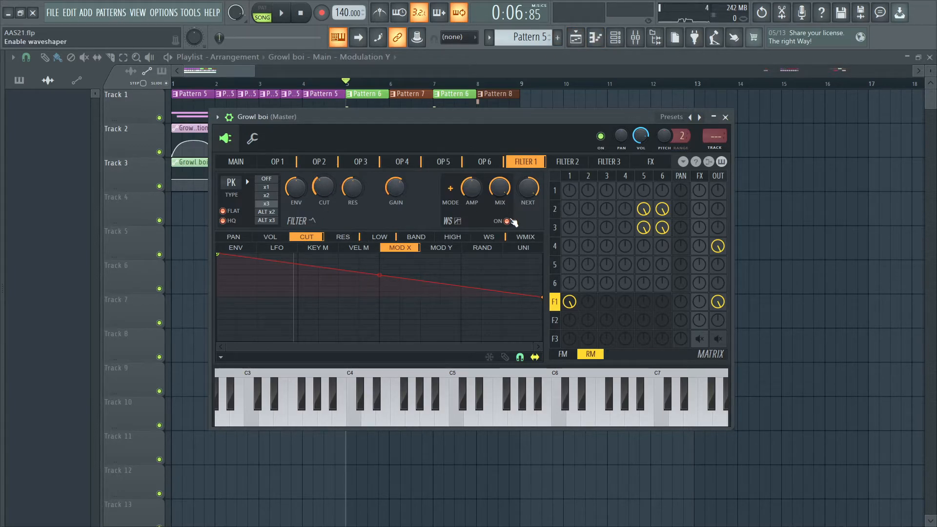
- Hold a C5 note while raising Filter 1's cutoff to about 61%, and undo the change
key(z)
drag(327, 188, 326, 176)
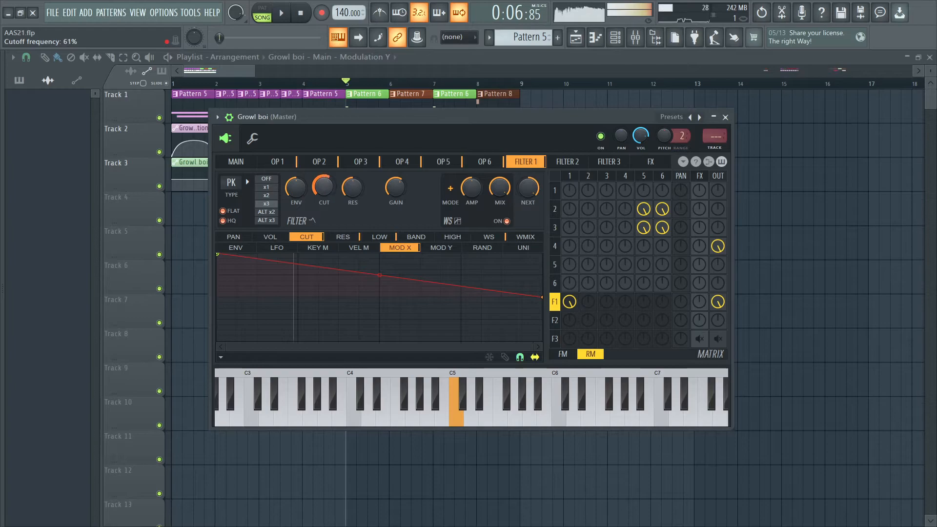
key(ctrl+z)
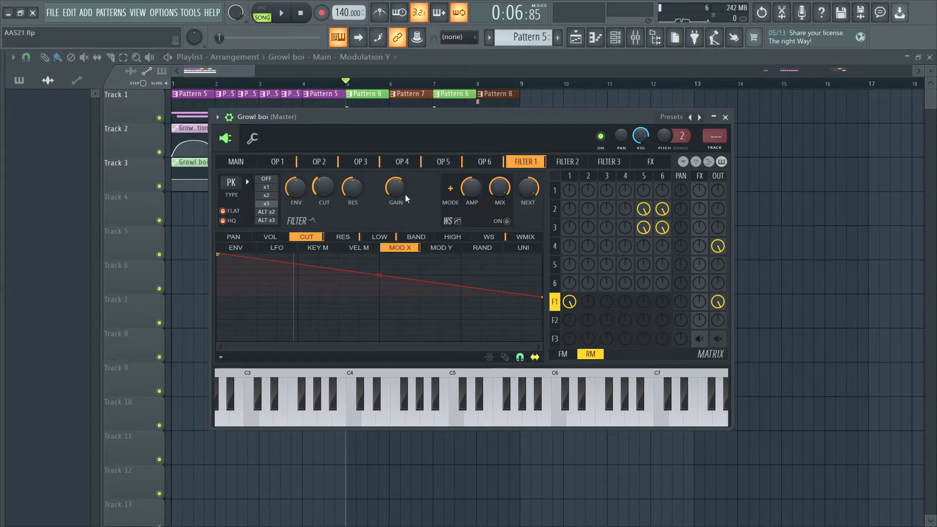
- Sweep Filter 1's cutoff on a held C5 note with the waveshaper off, and undo back to the original filter routing
key(q)
drag(325, 188, 325, 191)
key(q)
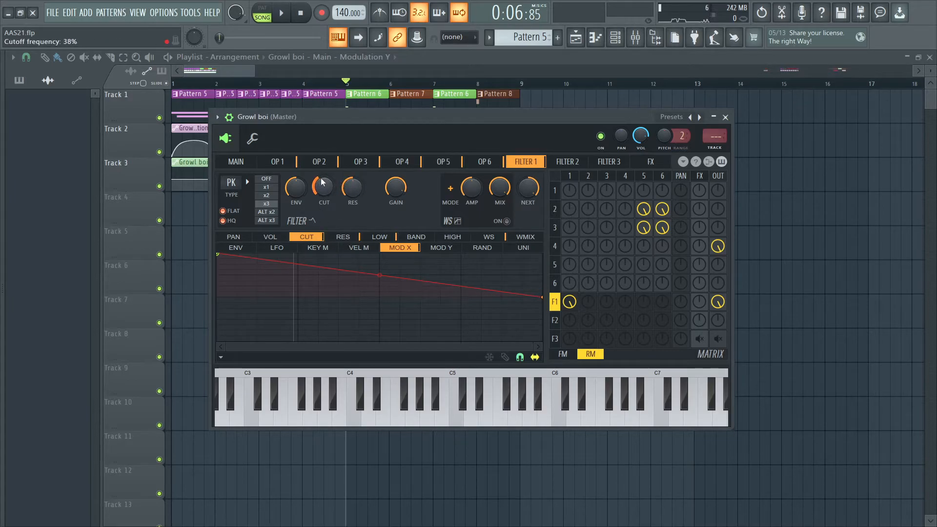
key(q)
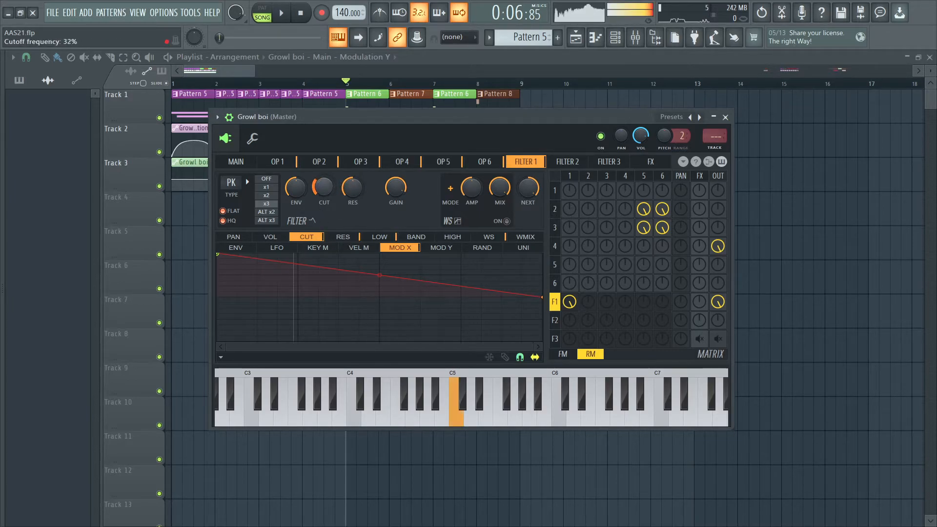
key(ctrl+z)
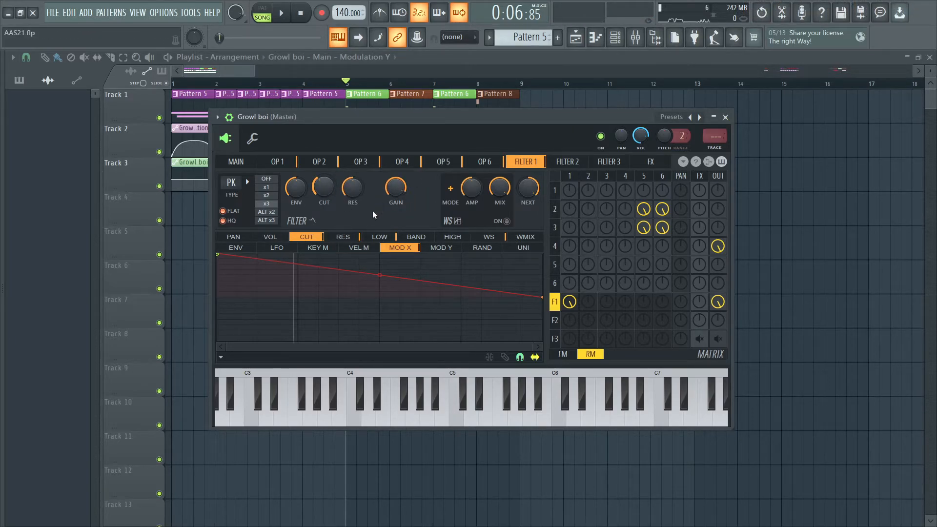
key(ctrl+alt+z)
key(ctrl+alt+z)
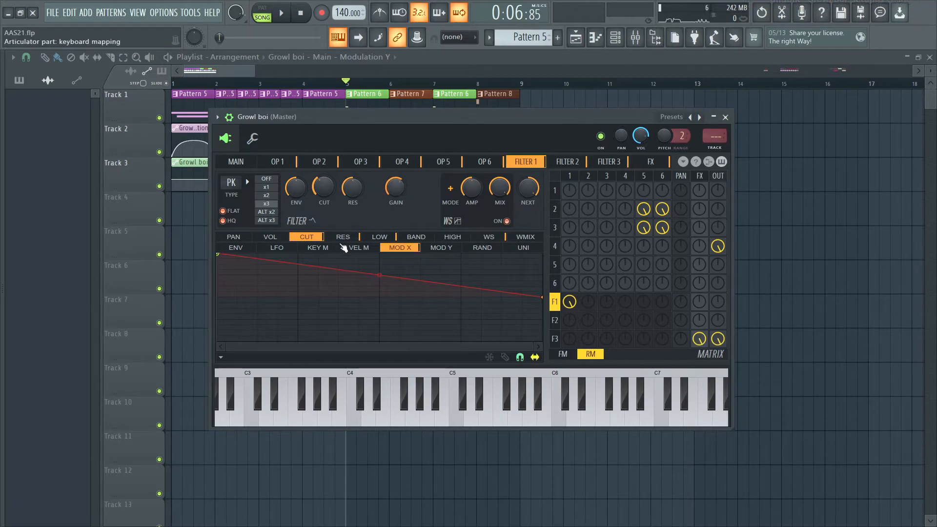
- Review how Mod X shapes Filter 1's resonance and low/gain curves
click(347, 237)
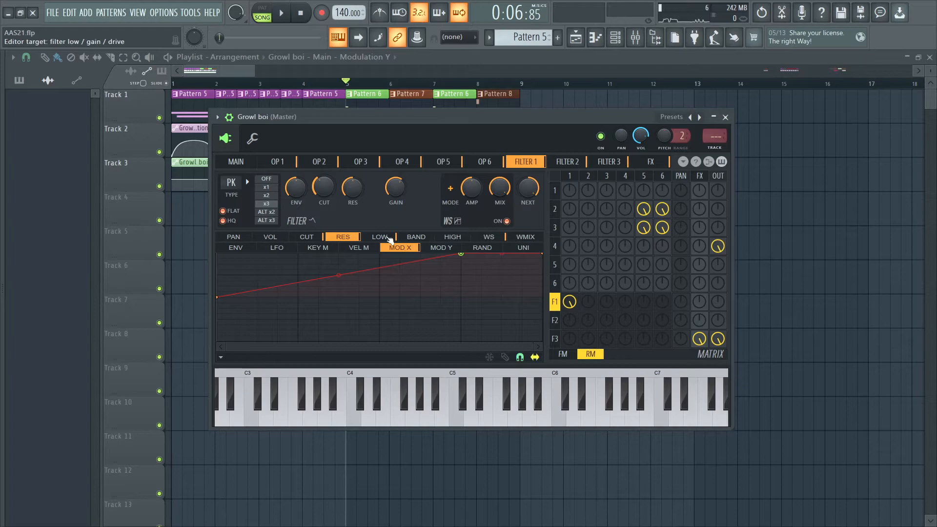
click(379, 236)
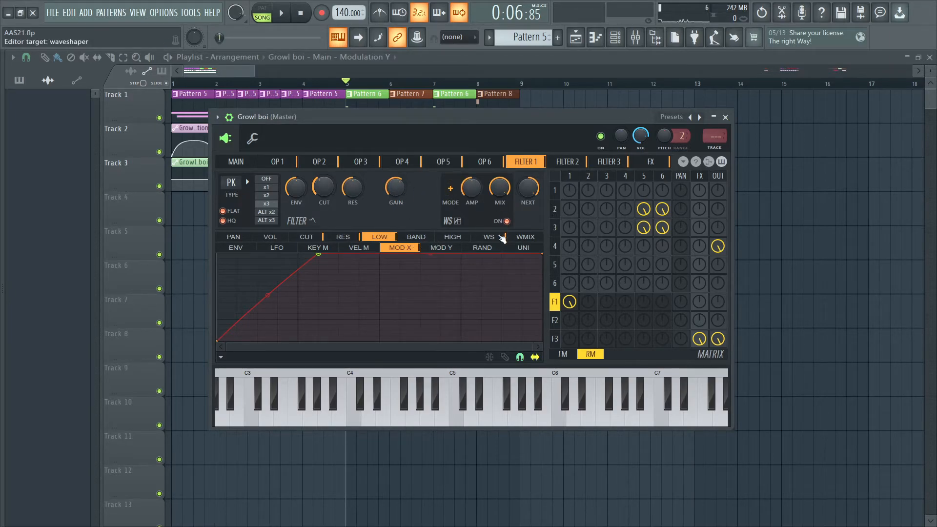
click(503, 238)
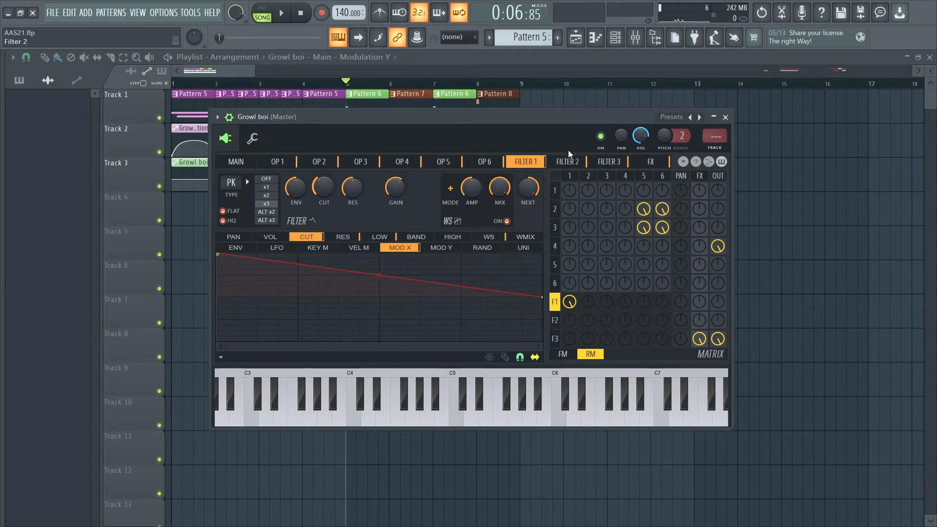
- Mute Filter 3's FX and output sends, route Filter 2 to the output, and sweep Modulation X
click(570, 163)
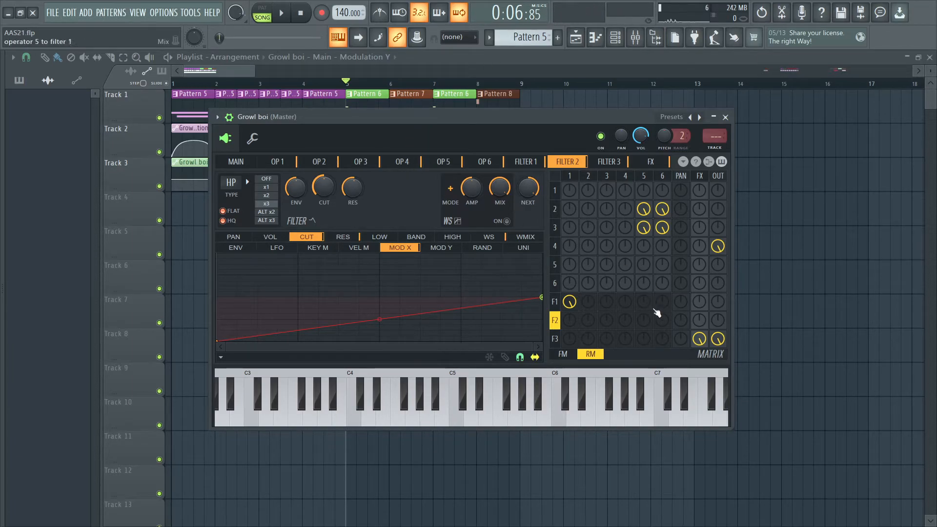
right_click(717, 342)
right_click(703, 339)
drag(699, 321, 715, 273)
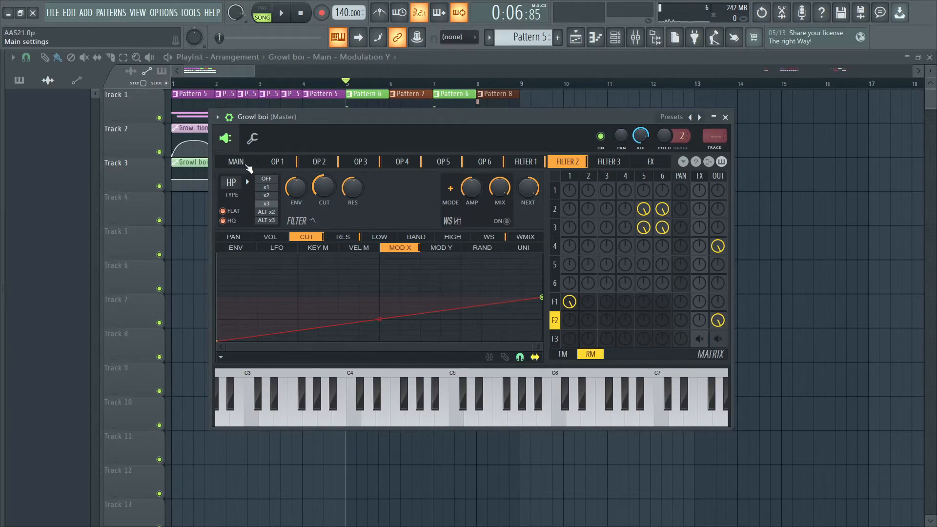
click(236, 161)
mouse_move(318, 272)
mouse_down()
mouse_move(312, 222)
mouse_move(312, 274)
mouse_up()
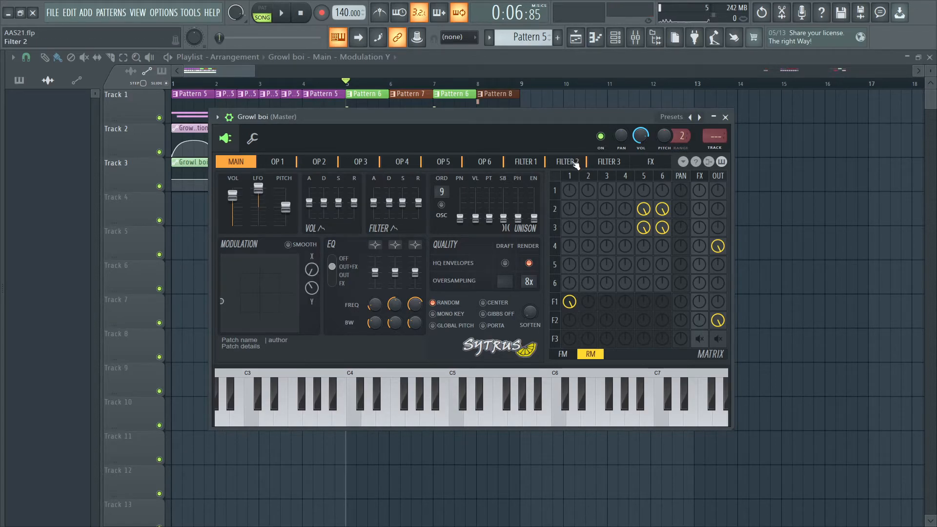
- Mute Filter 2's output send and restore Filter 3's output send in the matrix
click(568, 162)
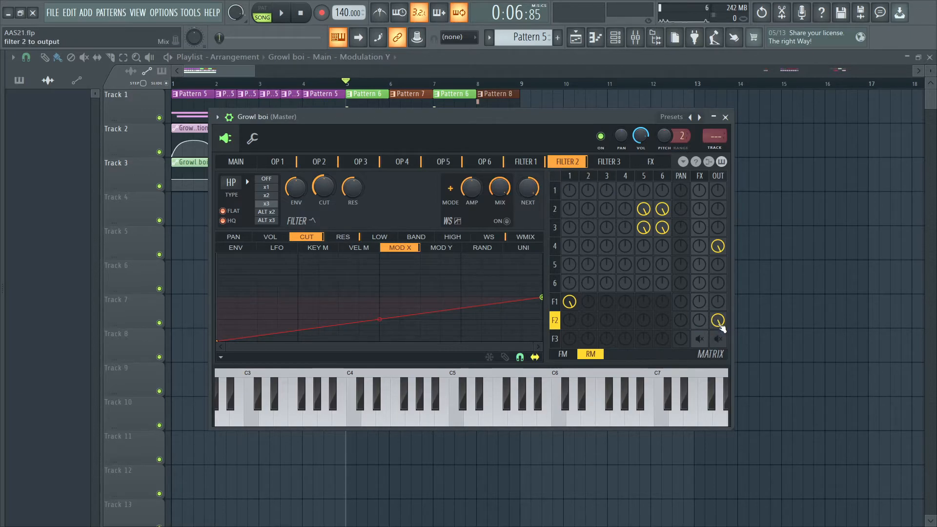
click(717, 320)
click(717, 339)
click(703, 338)
click(702, 338)
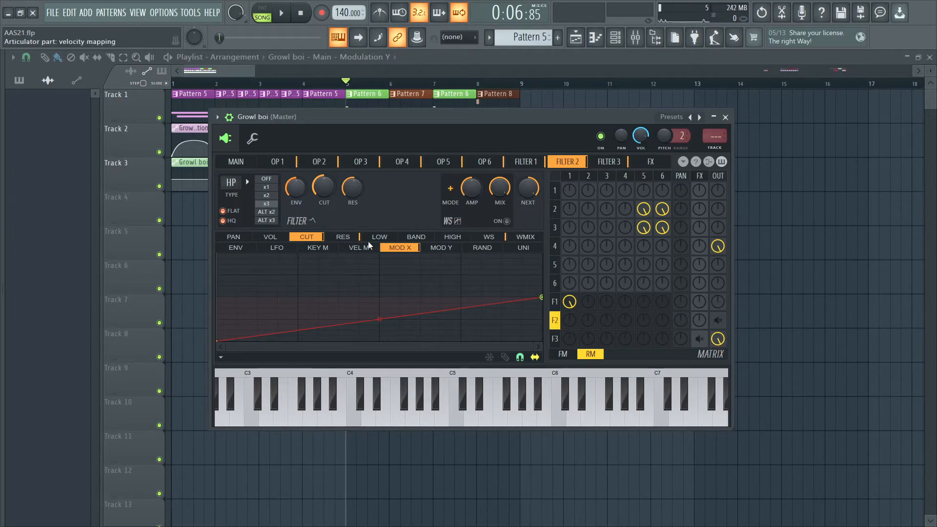
- Check Filter 2's resonance curve for Mod X and the exact values of its cutoff and resonance
click(343, 236)
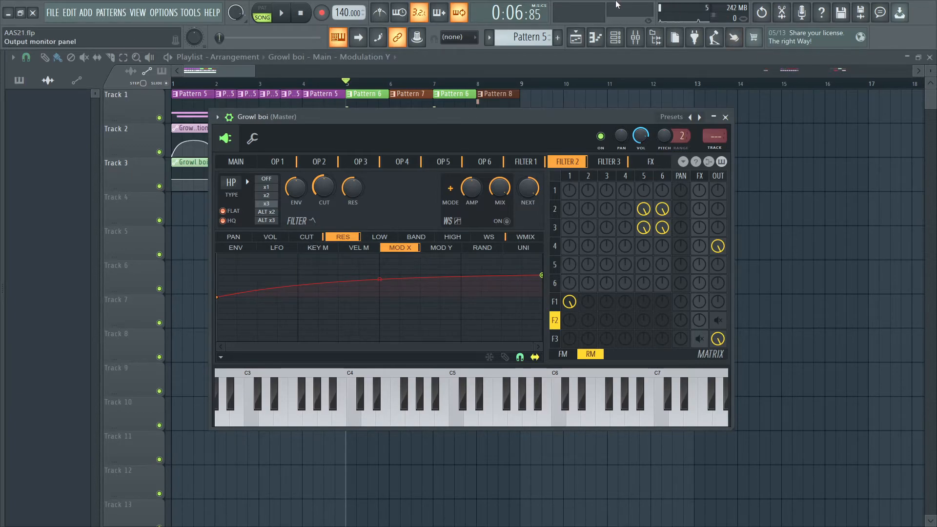
double_click(326, 191)
key(Escape)
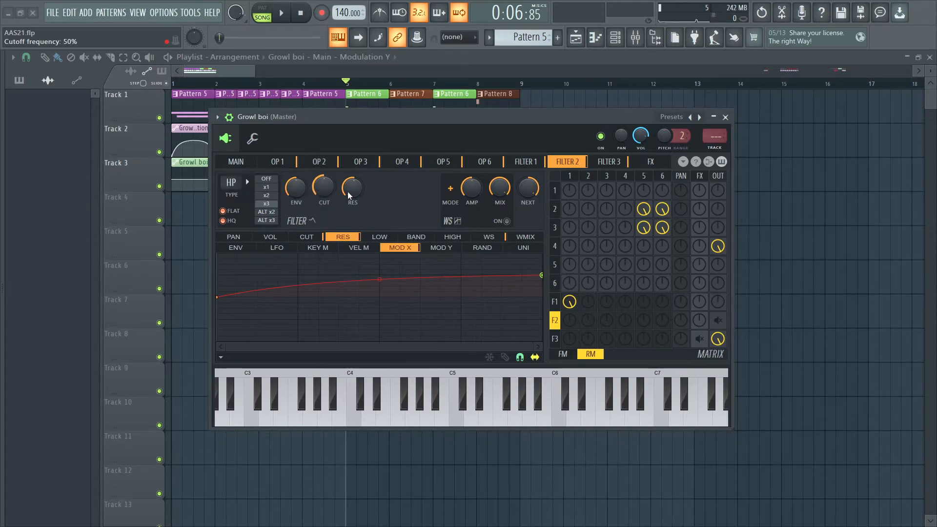
double_click(356, 192)
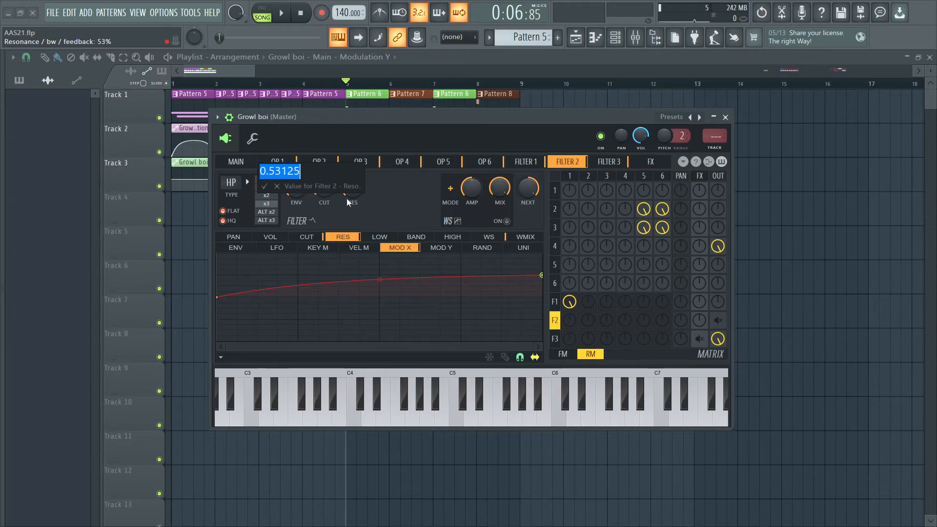
key(Escape)
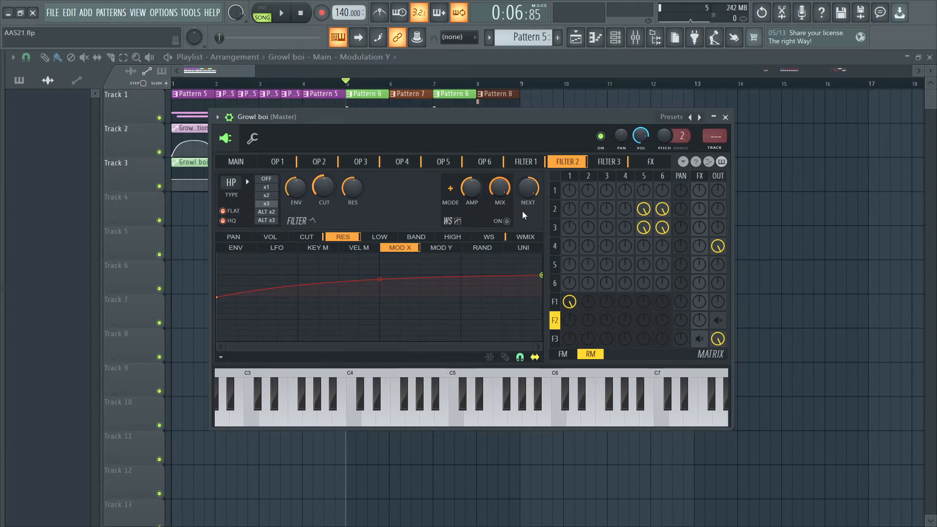
- Examine Filter 3's volume curve for Mod X and its cutoff curve for unison
click(605, 162)
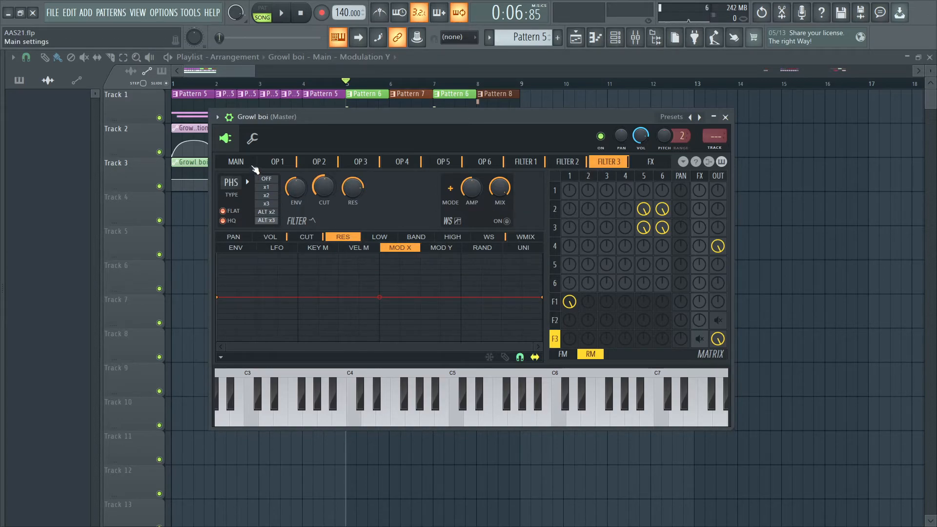
click(251, 164)
click(606, 163)
click(271, 237)
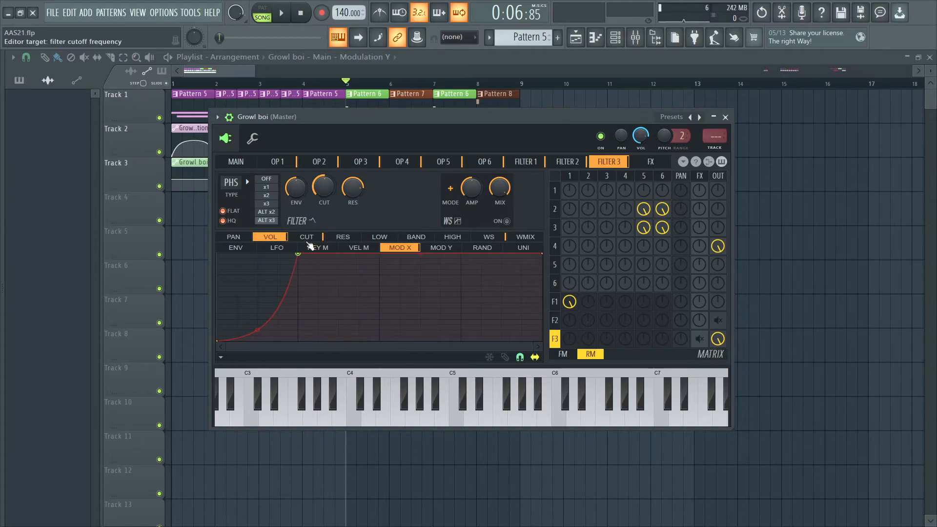
click(307, 238)
click(526, 247)
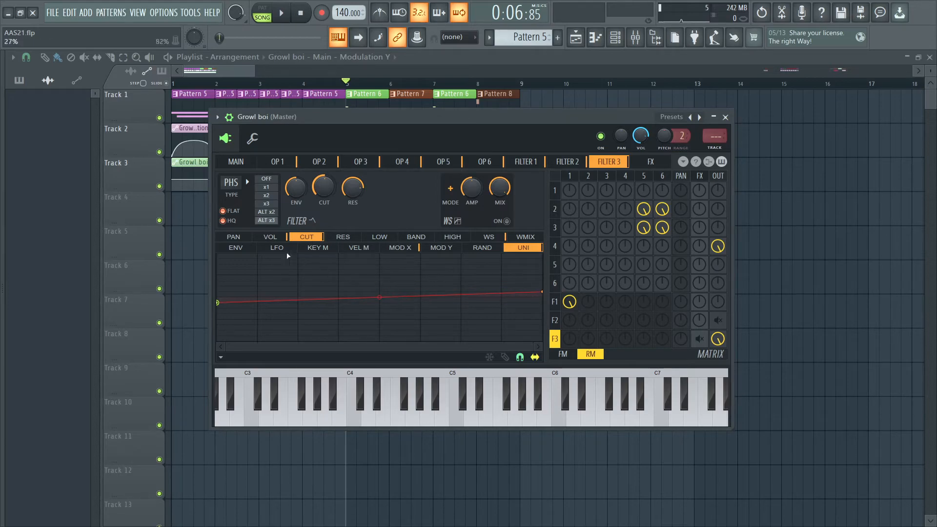
click(275, 238)
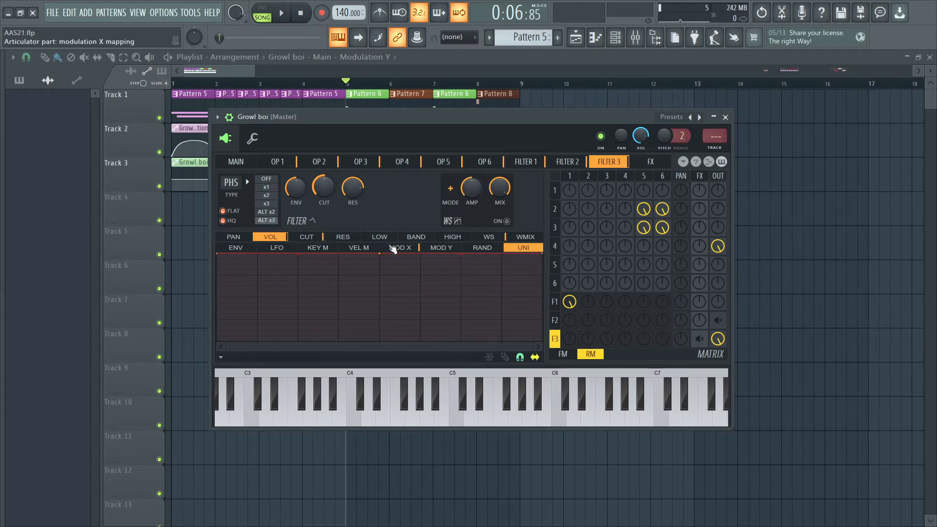
click(393, 248)
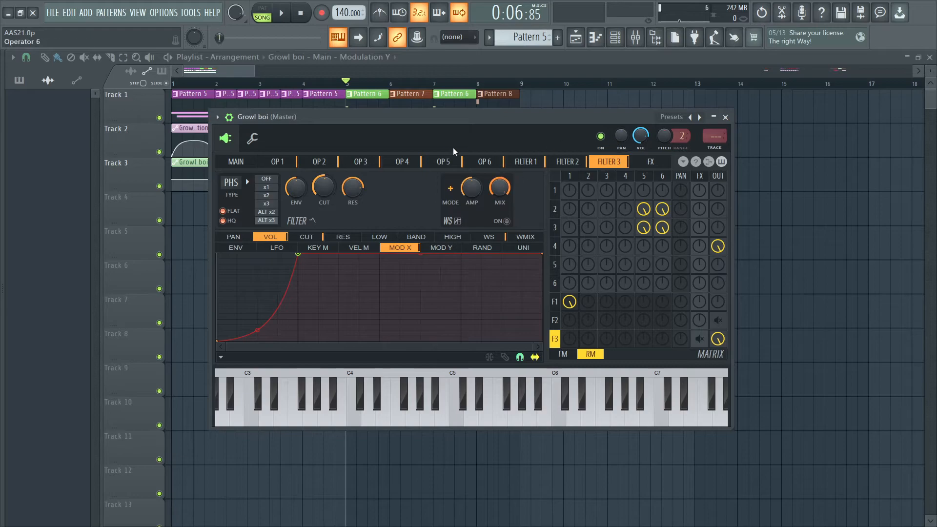
- Compare operator 4's volume curve for Mod X with Filter 3's volume curve
click(398, 162)
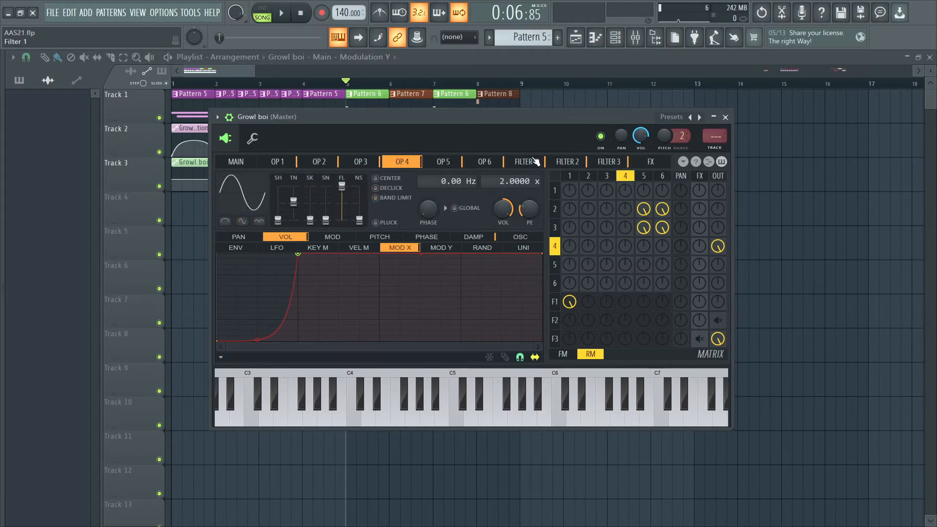
click(623, 162)
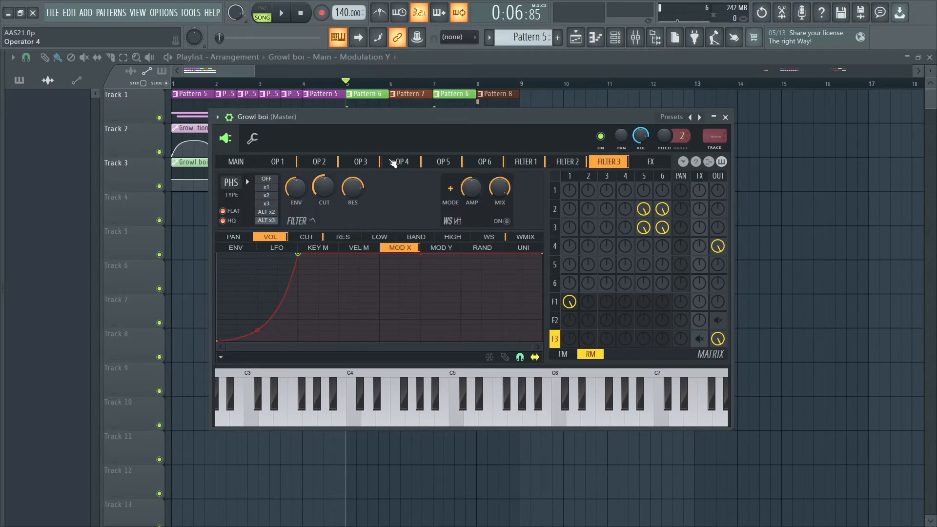
click(404, 163)
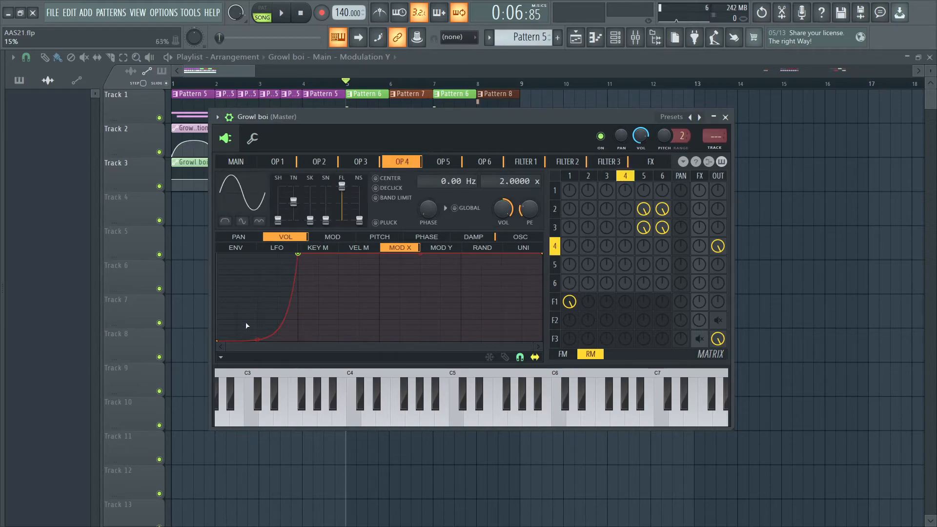
click(624, 163)
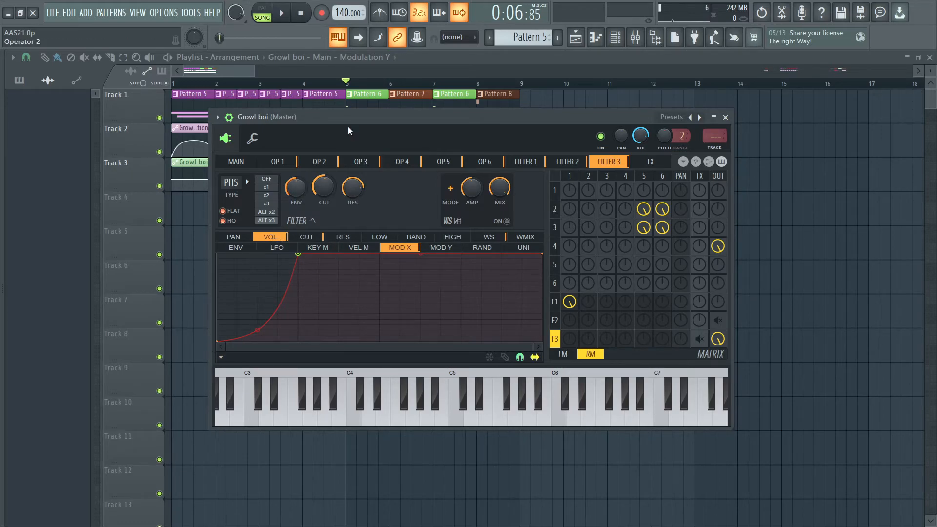
- Check the exact values of Filter 3's cutoff and resonance
right_click(320, 189)
click(351, 359)
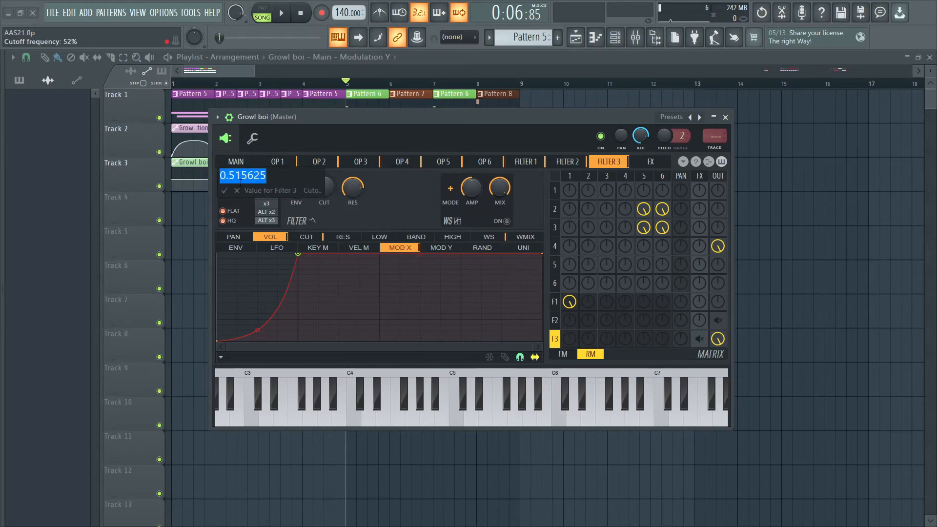
click(237, 190)
right_click(356, 191)
click(349, 181)
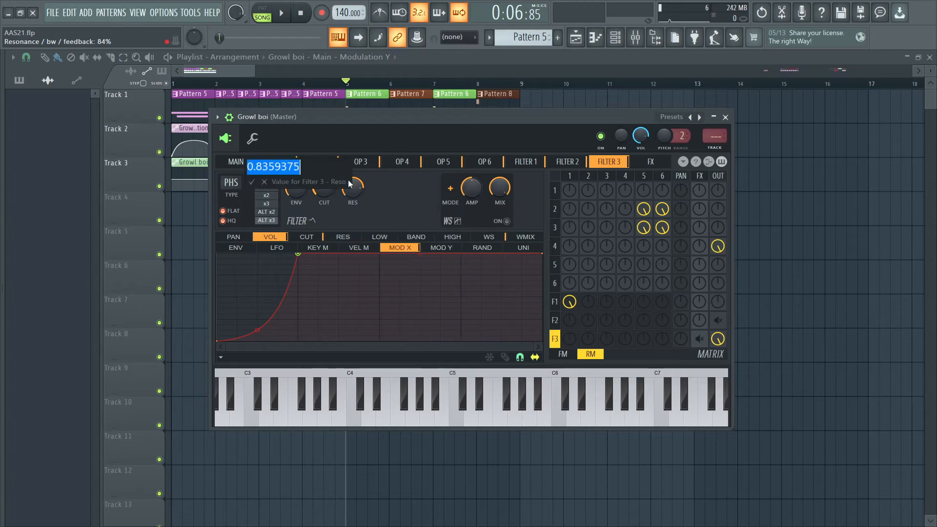
key(Escape)
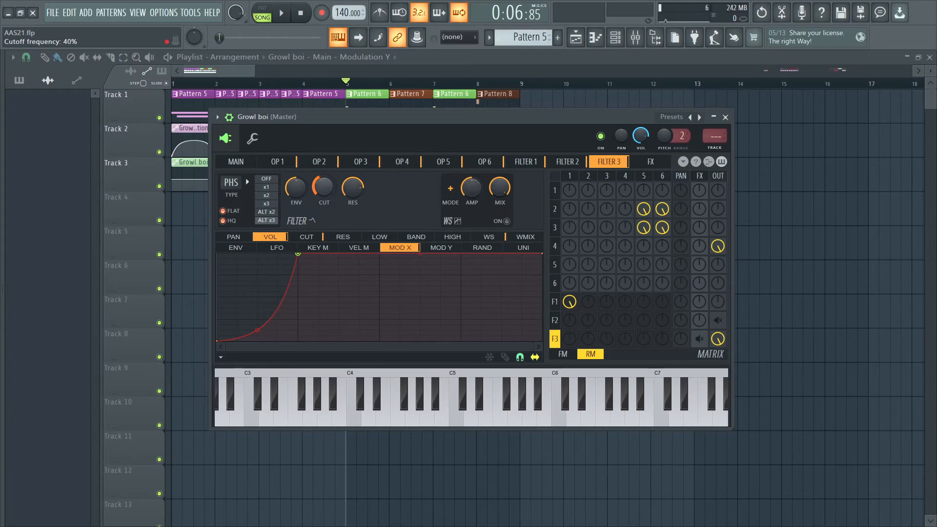
- Try Filter 3's cutoff at lower settings around 36% and audition the growl
drag(359, 140, 397, 171)
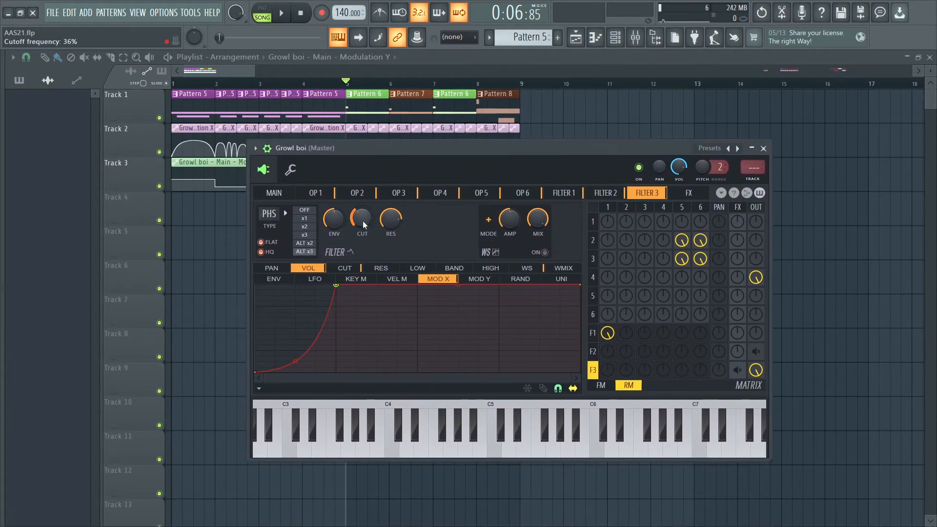
drag(362, 225, 363, 215)
key(space)
key(space)
- Unmute Filter 2's output send in the matrix and audition small changes to Filter 3's cutoff
key(space)
right_click(755, 351)
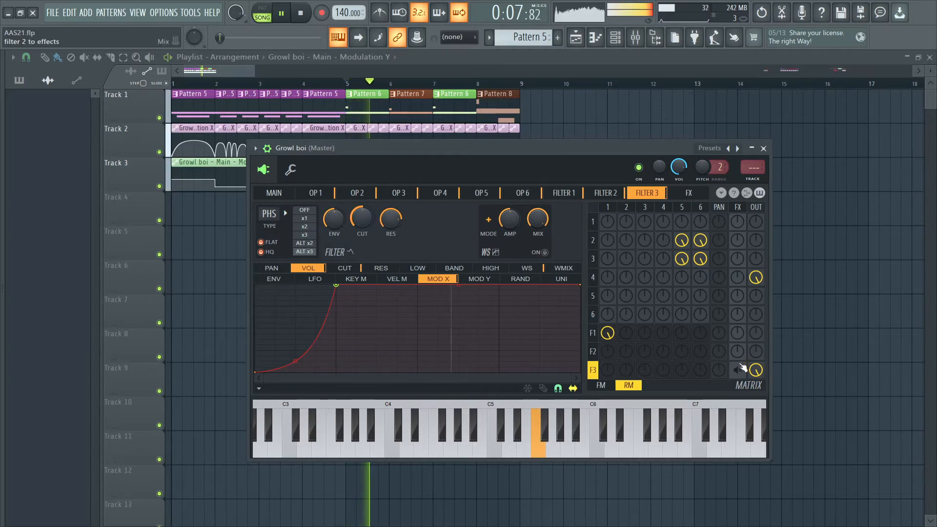
key(space)
key(space)
key(space)
key(space)
drag(364, 220, 364, 225)
key(space)
key(space)
- Try a steeper, upward-bowed unison curve for Filter 3's cutoff and audition it
click(356, 268)
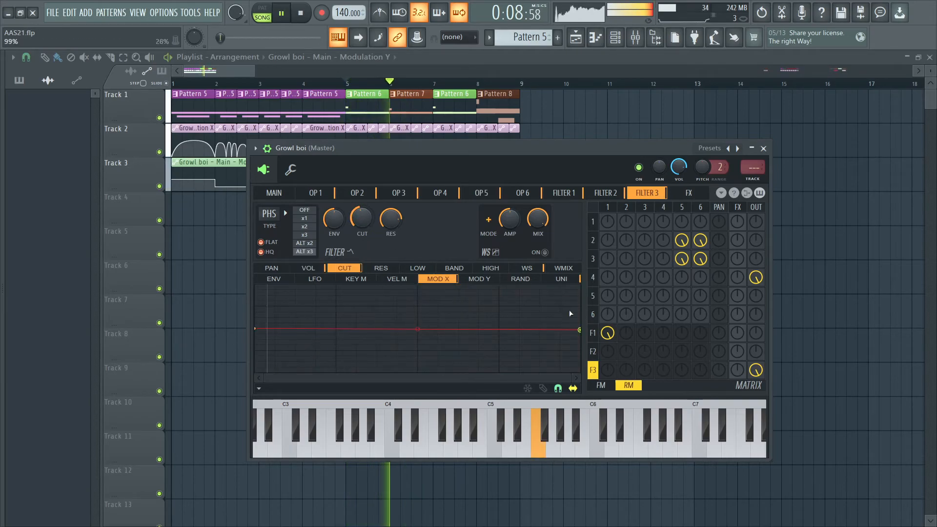
click(561, 278)
key(space)
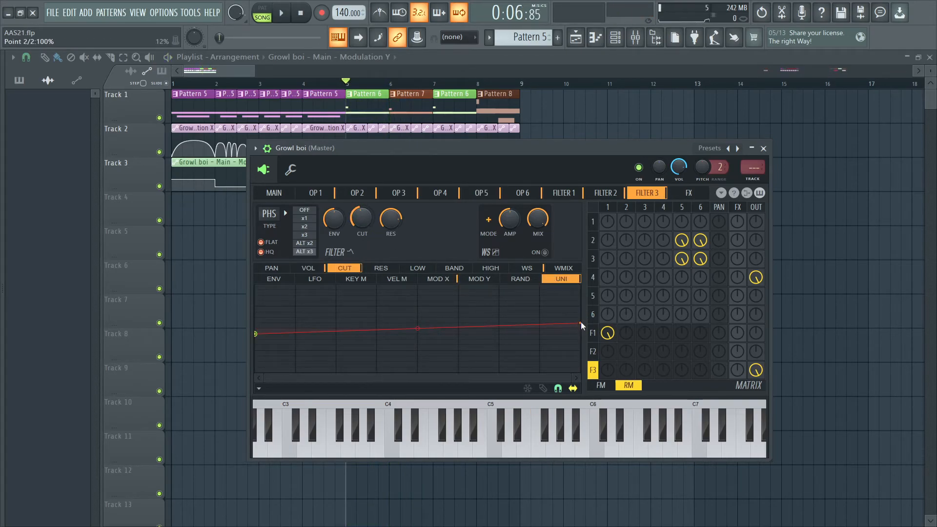
drag(582, 323, 582, 313)
key(space)
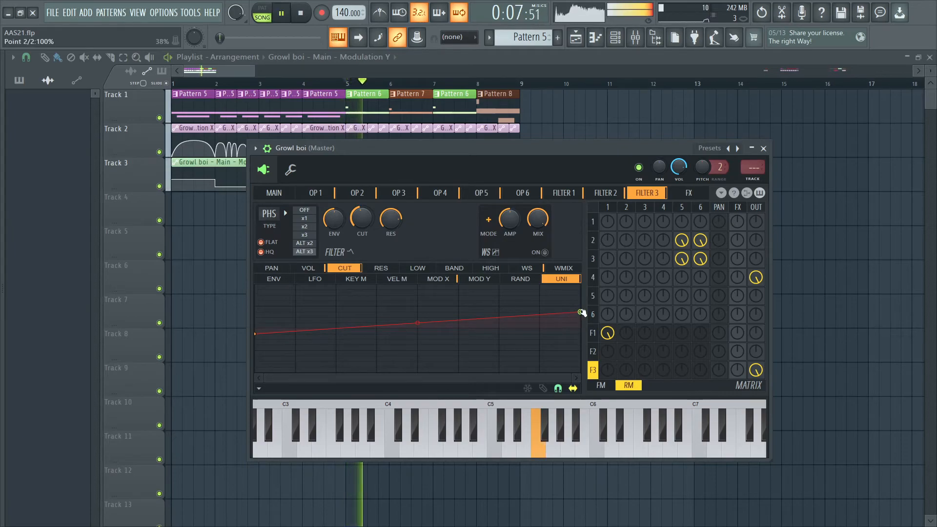
mouse_move(256, 334)
mouse_down()
mouse_move(255, 345)
mouse_move(256, 334)
mouse_up()
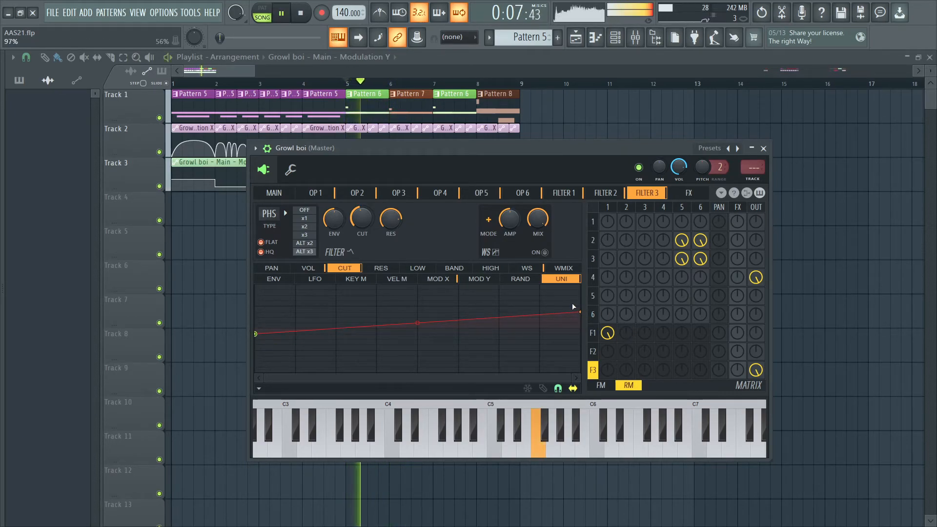
drag(582, 315, 580, 285)
mouse_move(417, 309)
mouse_down()
mouse_move(412, 329)
mouse_move(417, 297)
mouse_up()
key(space)
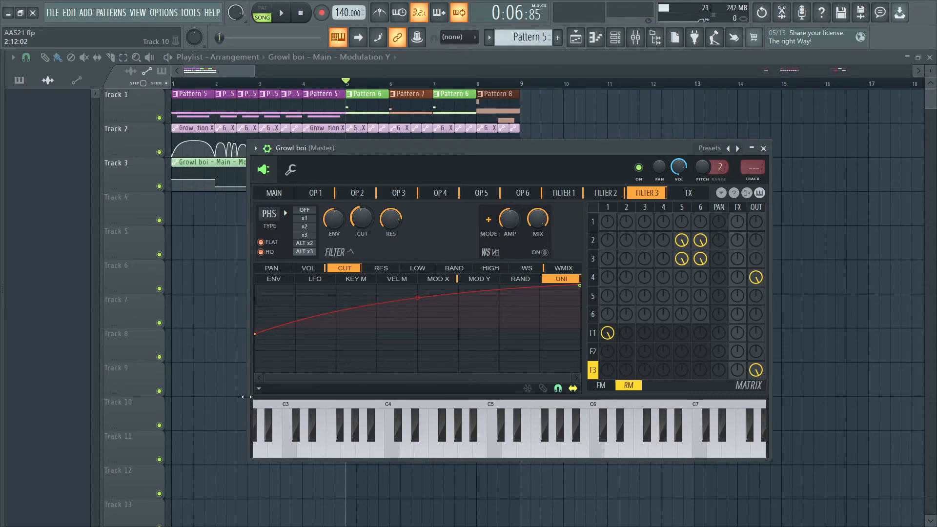
- Undo the edits to Filter 3's cutoff unison curve and audition the cutoff at a lower setting around 45%
key(ctrl+z)
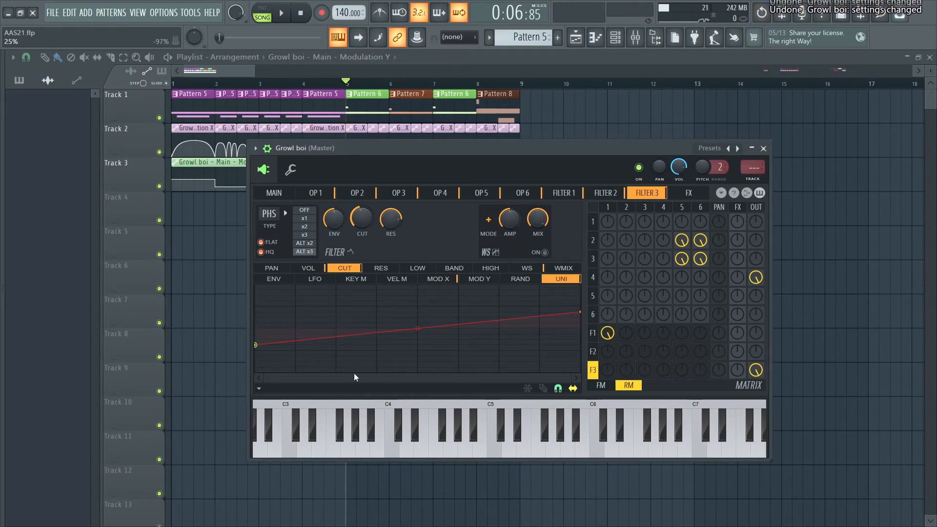
key(ctrl+z)
key(ctrl+z)
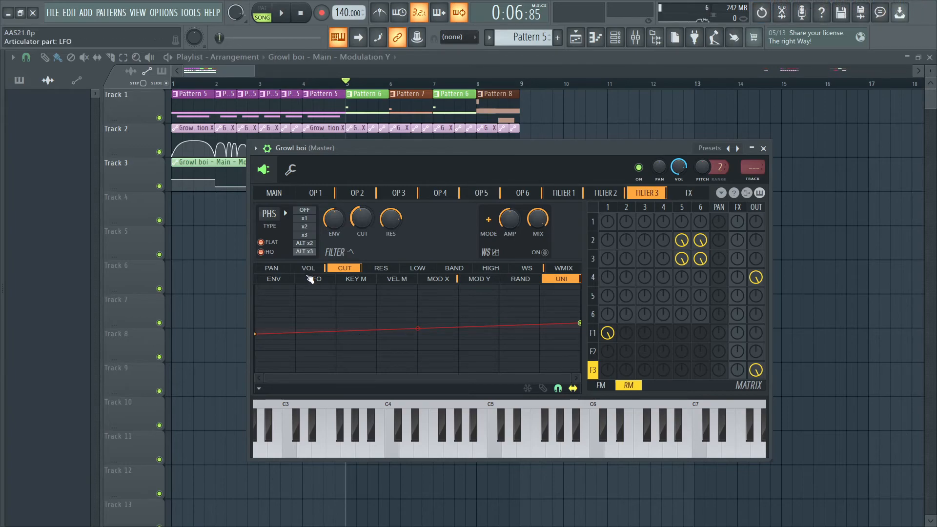
key(space)
key(space)
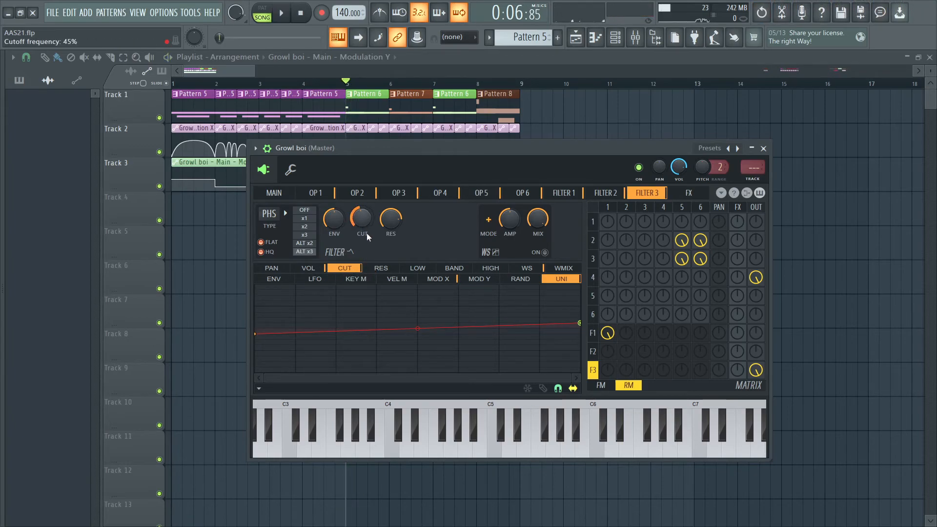
key(space)
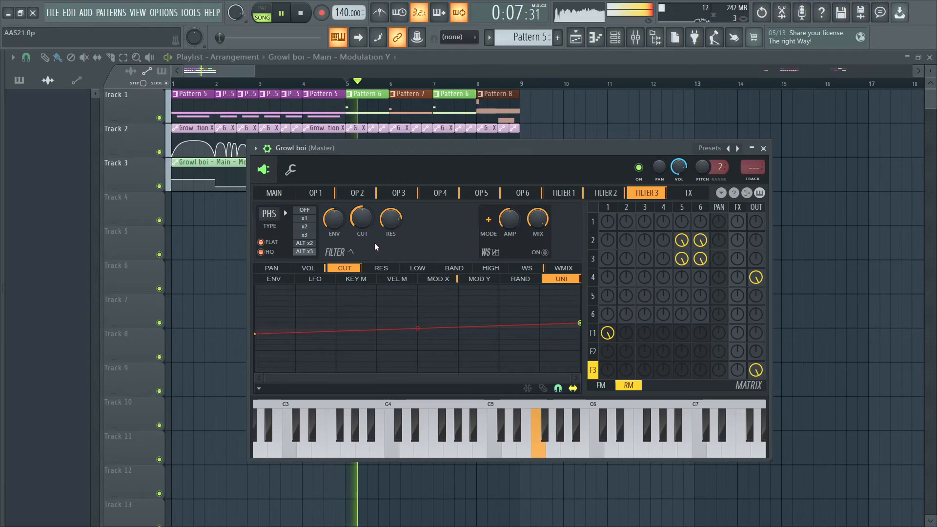
key(space)
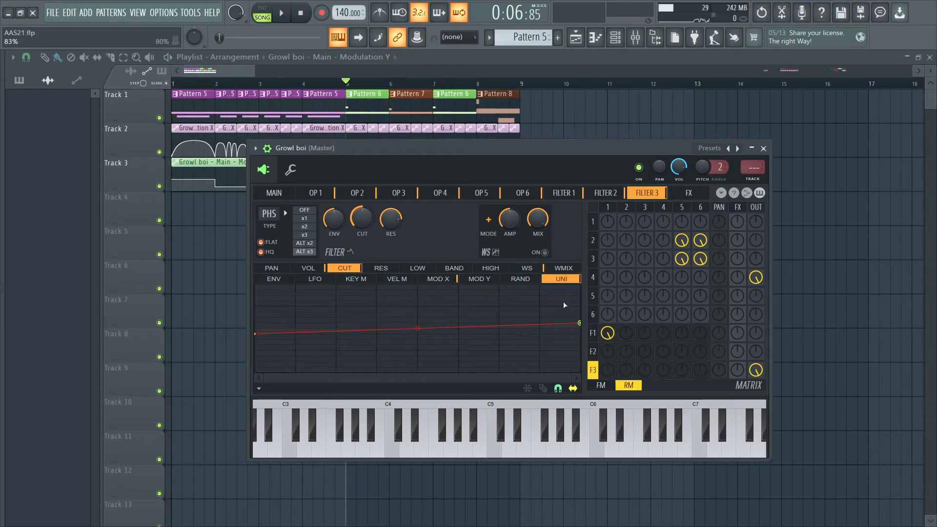
- Review Filter 3's volume curve for Mod X alongside the settings of Filter 2, Filter 1 and operator 6
click(322, 268)
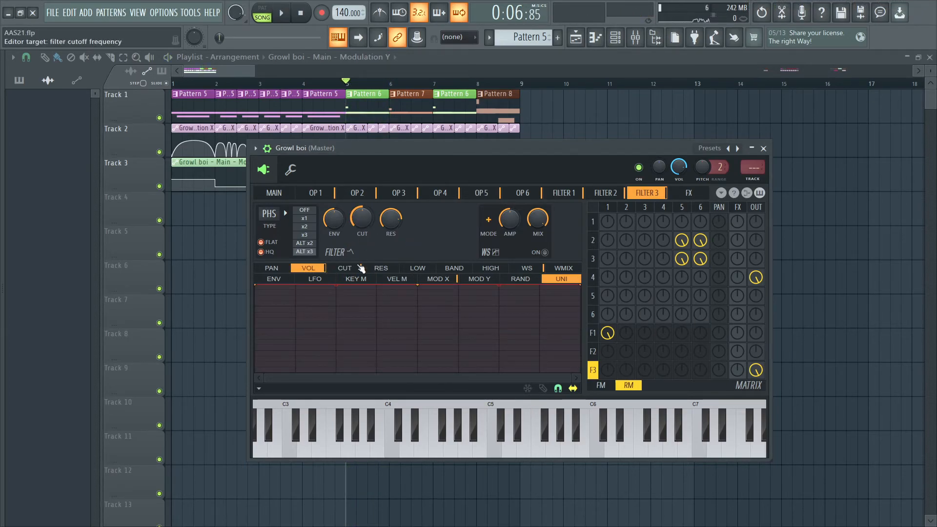
click(442, 279)
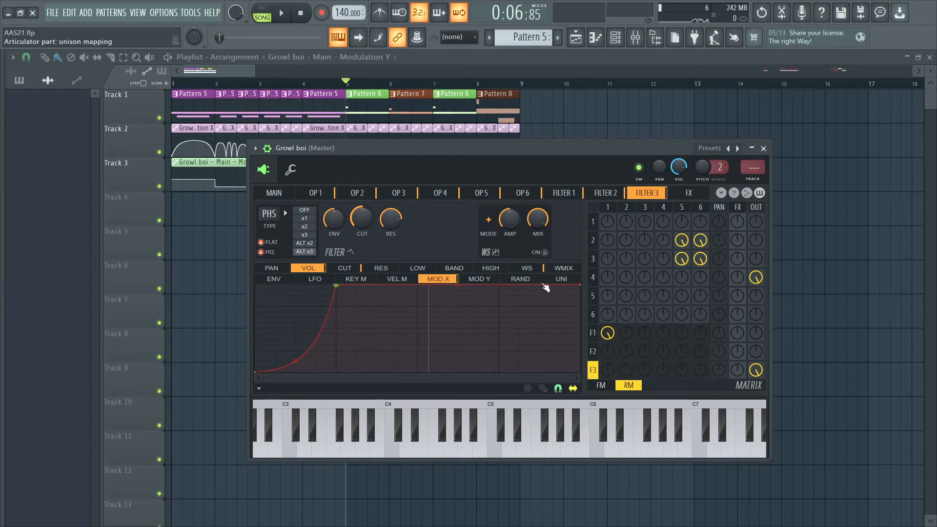
click(605, 194)
click(561, 194)
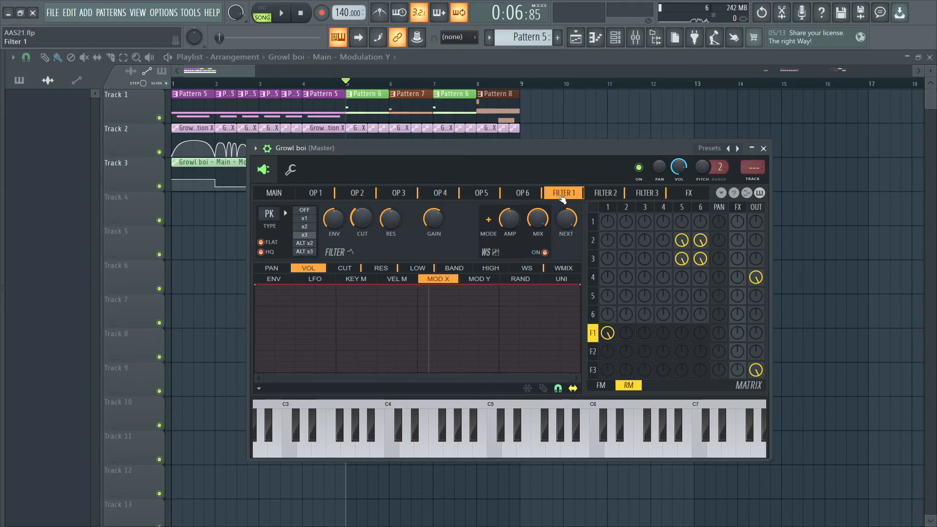
click(524, 194)
click(647, 194)
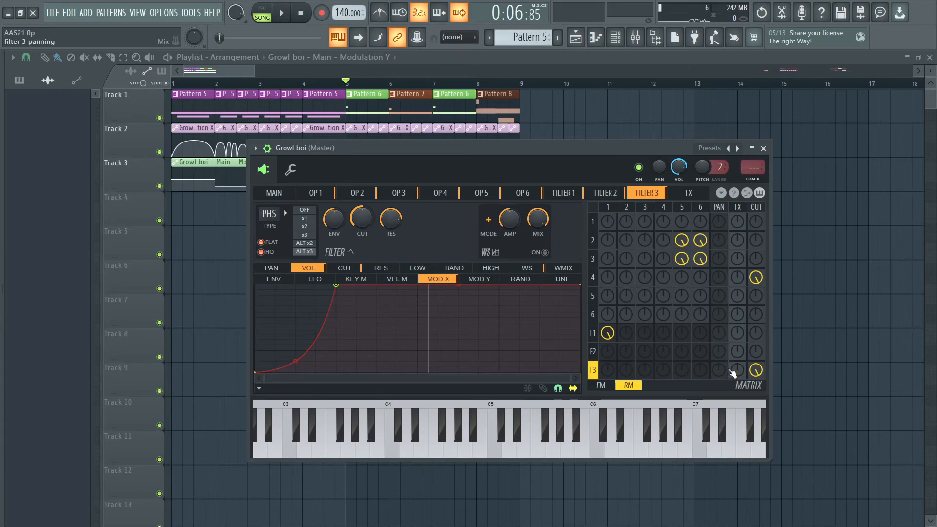
- Send Filter 3 fully to the effects in the matrix and audition a chorus with order 9, medium depth and raised speed
drag(733, 373, 733, 338)
click(699, 195)
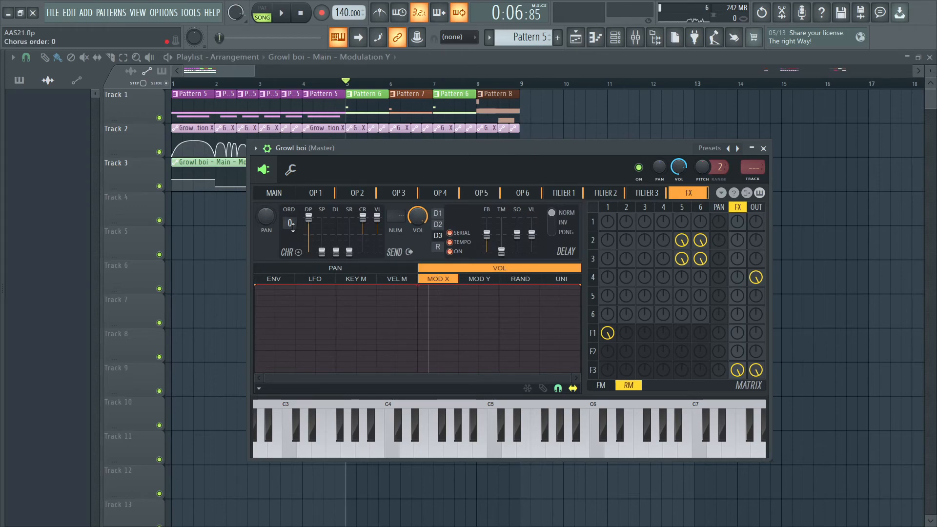
alt+click(348, 237)
alt+click(322, 238)
alt+click(336, 237)
alt+click(308, 236)
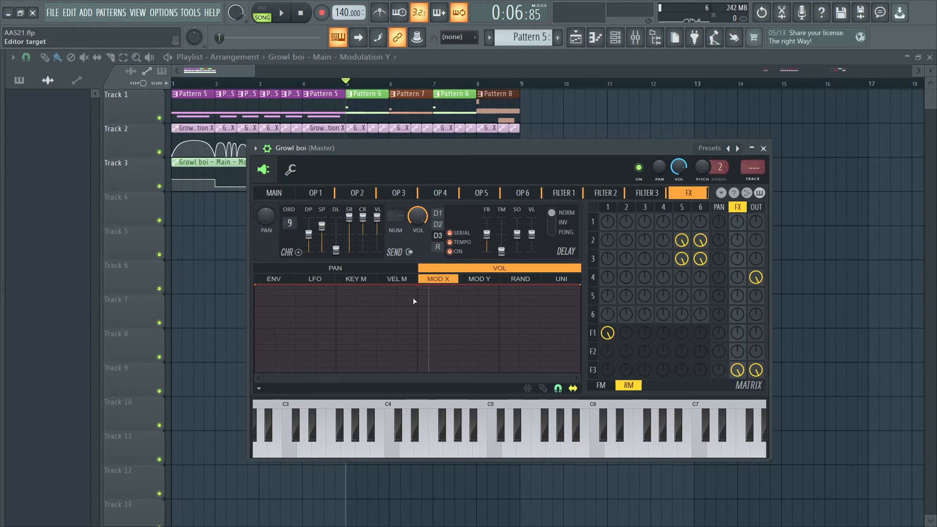
key(space)
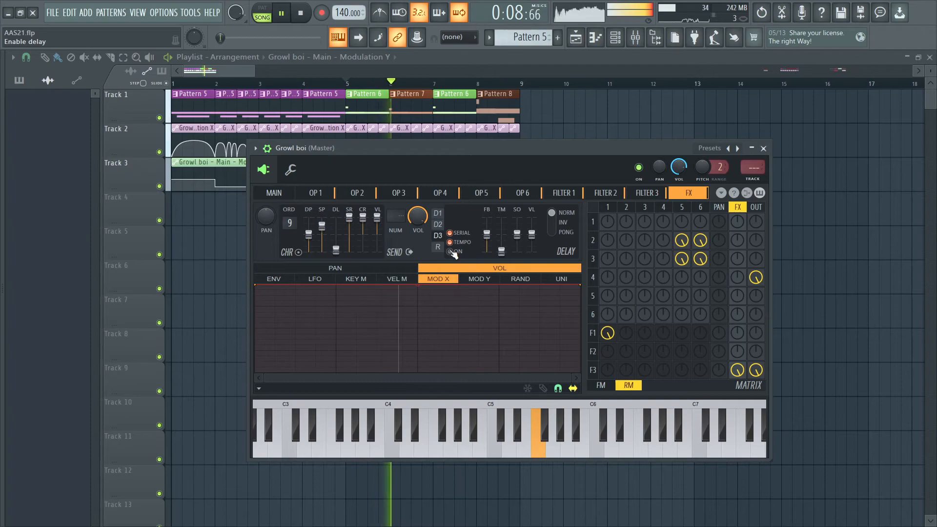
key(space)
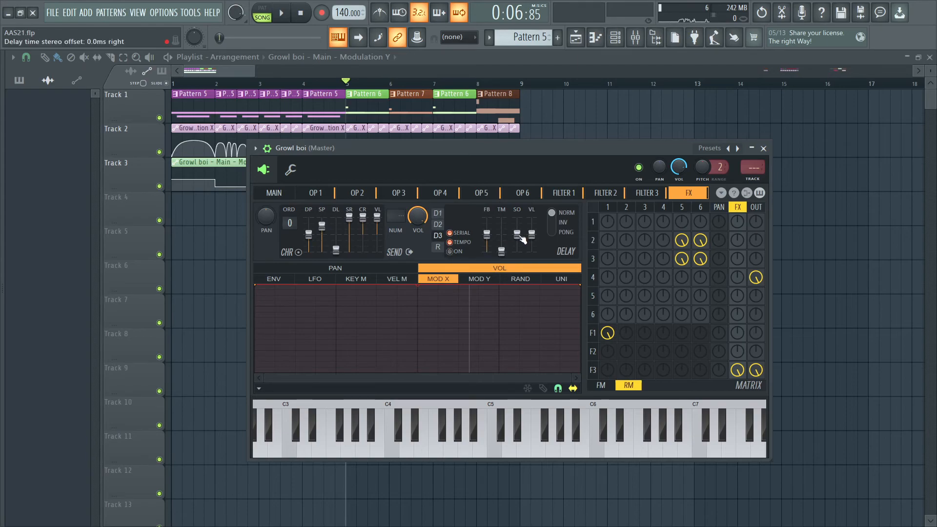
- Enable delay 3 in ping-pong mode with a slight stereo offset and a volume of about 41%
click(449, 252)
drag(516, 235, 516, 230)
drag(522, 235, 517, 232)
click(565, 233)
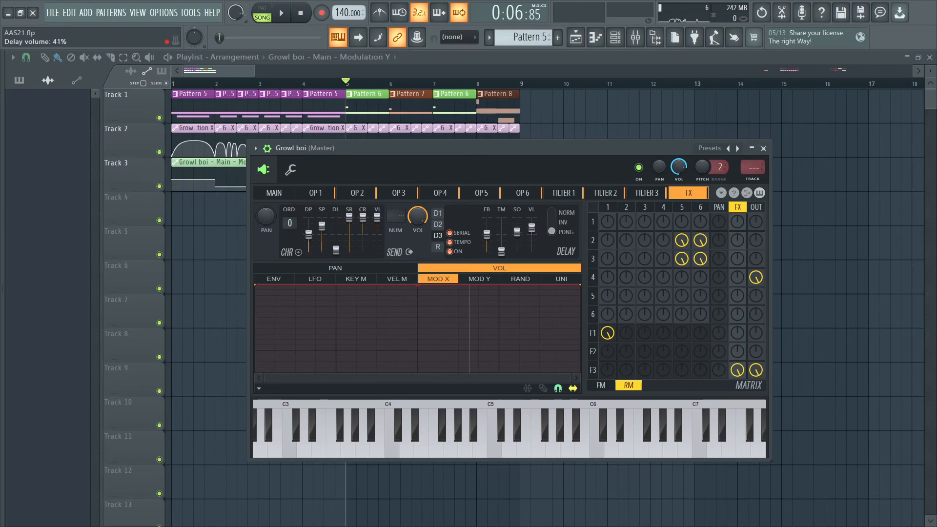
drag(535, 232, 535, 228)
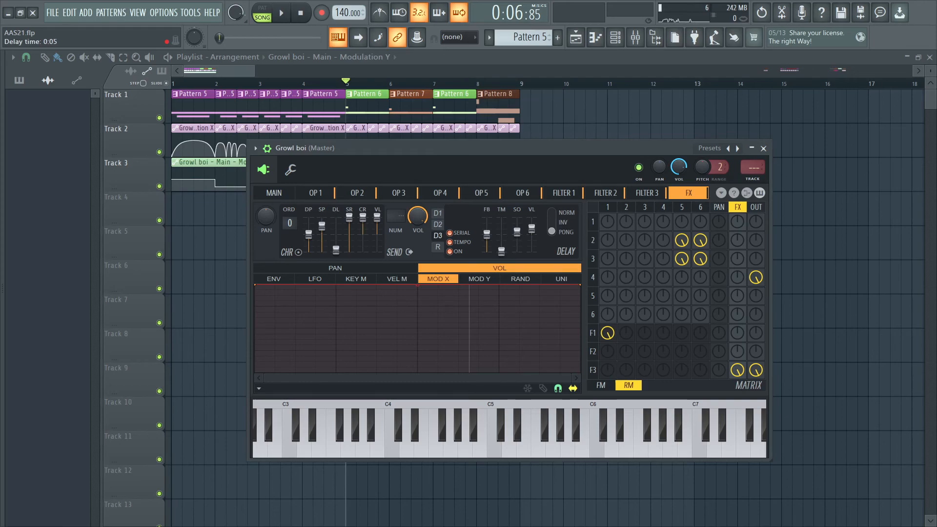
- Compare the sound with Filter 3's effects send active and muted
key(space)
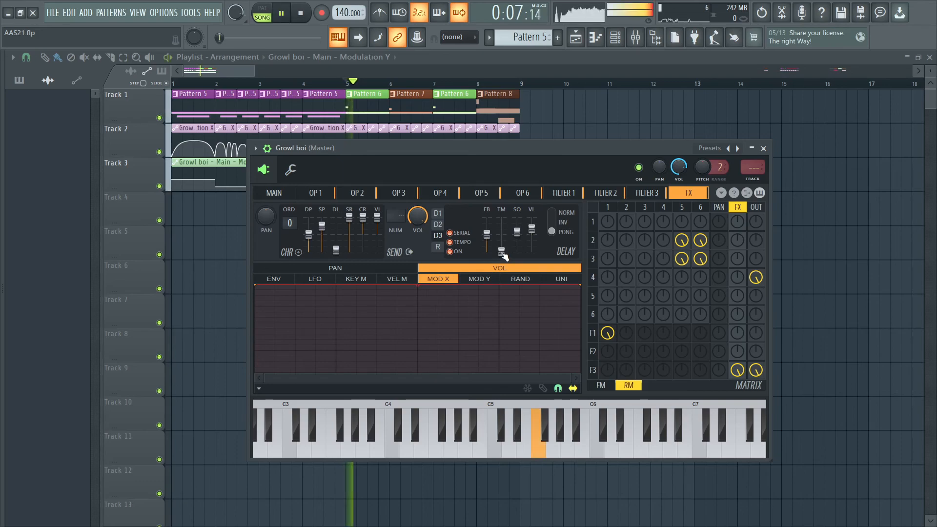
key(space)
right_click(740, 377)
key(space)
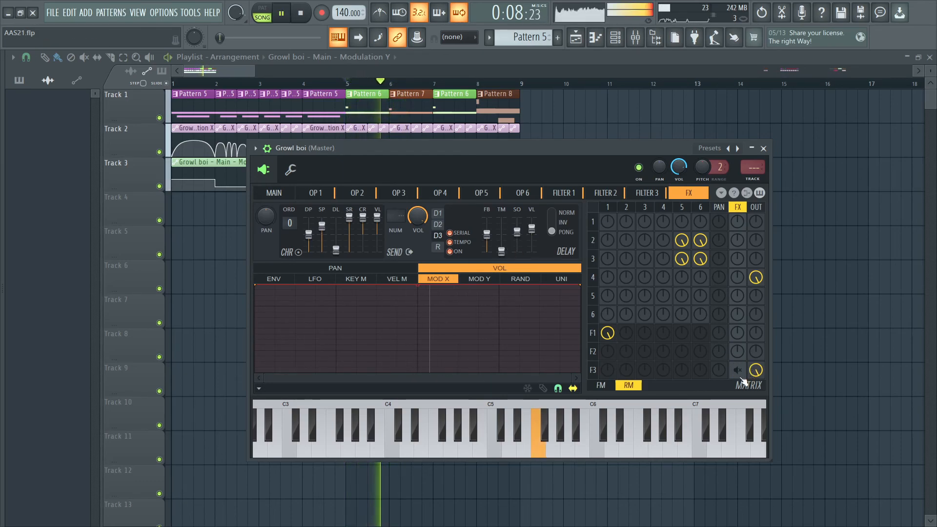
key(space)
right_click(740, 376)
key(space)
key(space)
- Add the SPAN analyzer to slot 2 of the mixer's Master track
key(F9)
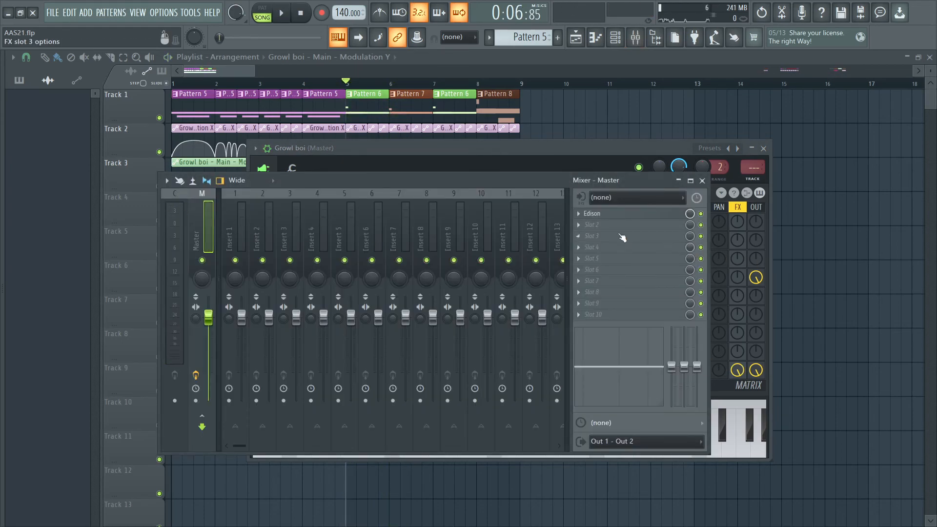
click(607, 228)
key(s)
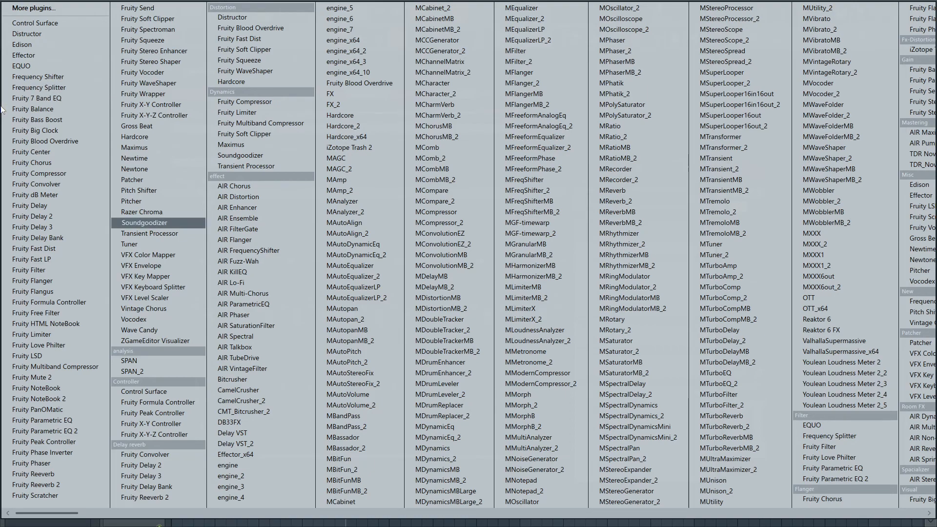
key(p)
key(Return)
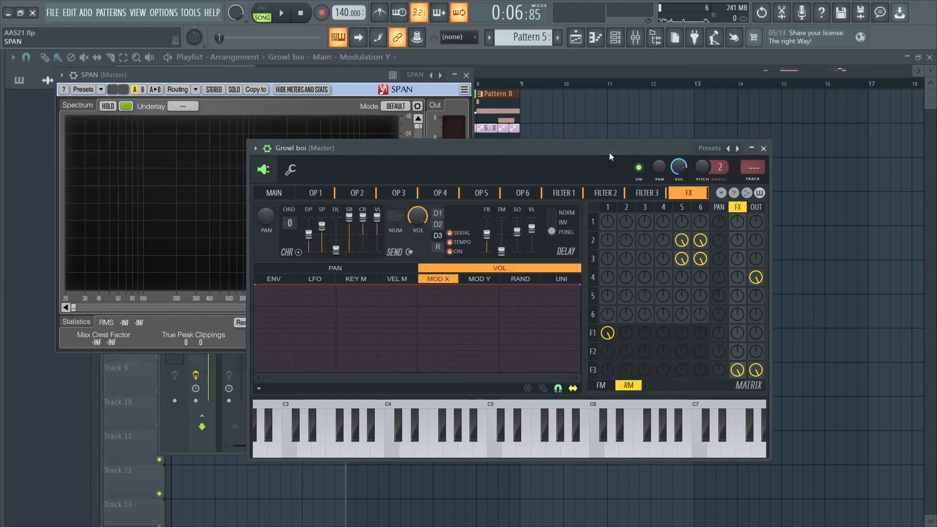
- Load the Stereo Width Bass Music Analysis preset in SPAN and arrange its window beside the synth's
drag(609, 156, 534, 197)
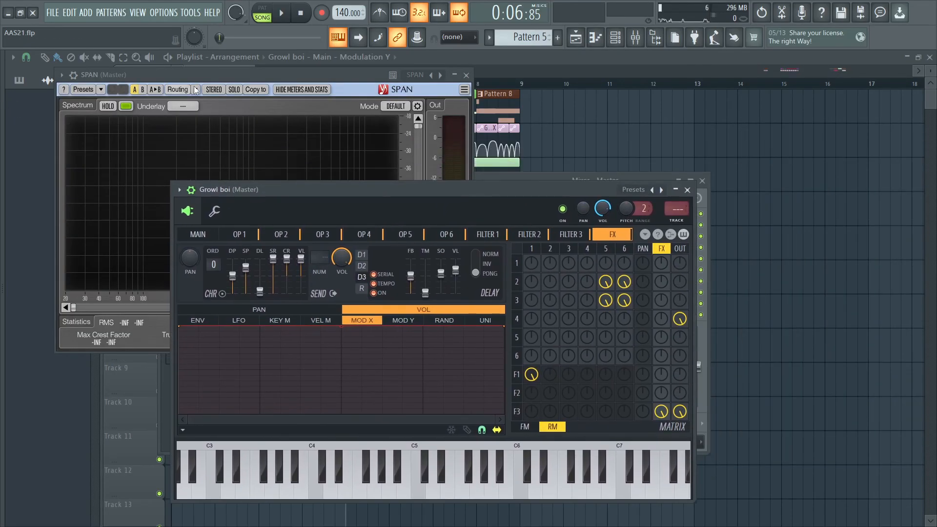
right_click(440, 76)
click(493, 180)
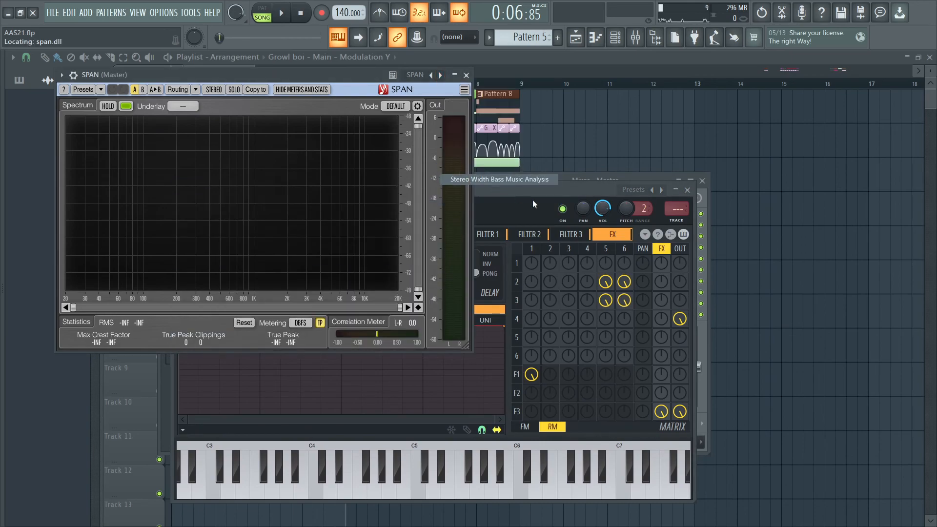
click(659, 207)
drag(593, 190, 926, 147)
drag(424, 75, 362, 71)
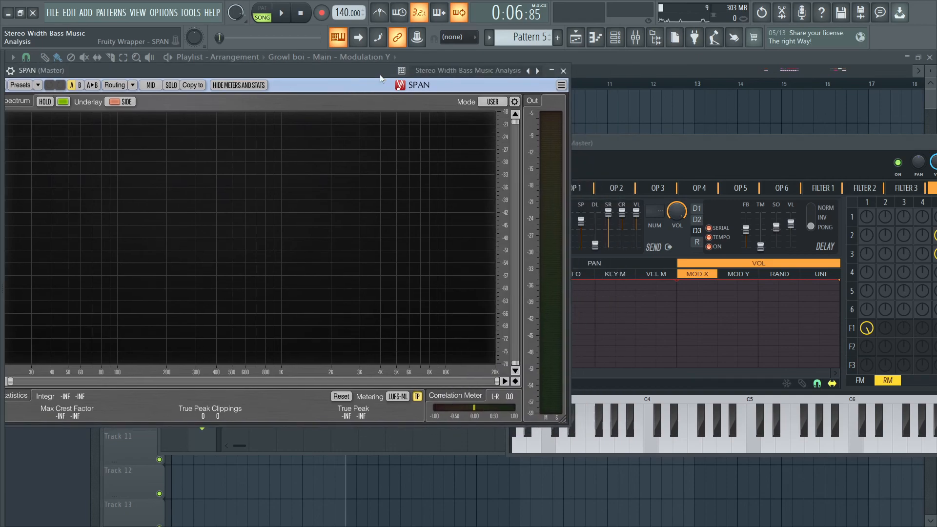
drag(561, 420, 453, 390)
drag(613, 161, 454, 137)
- Raise the delay volume to about 79% during playback while comparing the mid and side spectra in SPAN
key(space)
drag(603, 200, 603, 193)
drag(585, 121, 660, 122)
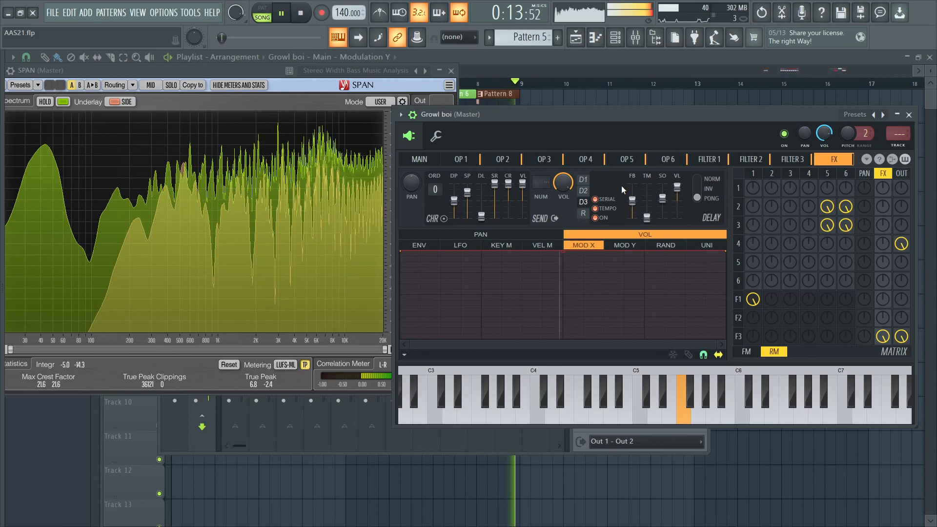
click(646, 217)
click(646, 218)
drag(646, 218, 646, 218)
key(space)
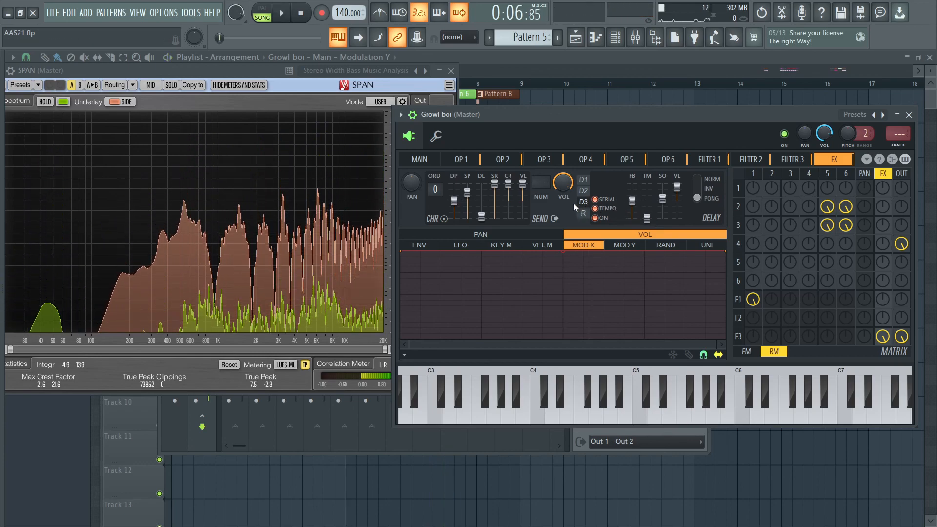
- Bring up the main settings of the Growl boi patch
drag(608, 138, 535, 142)
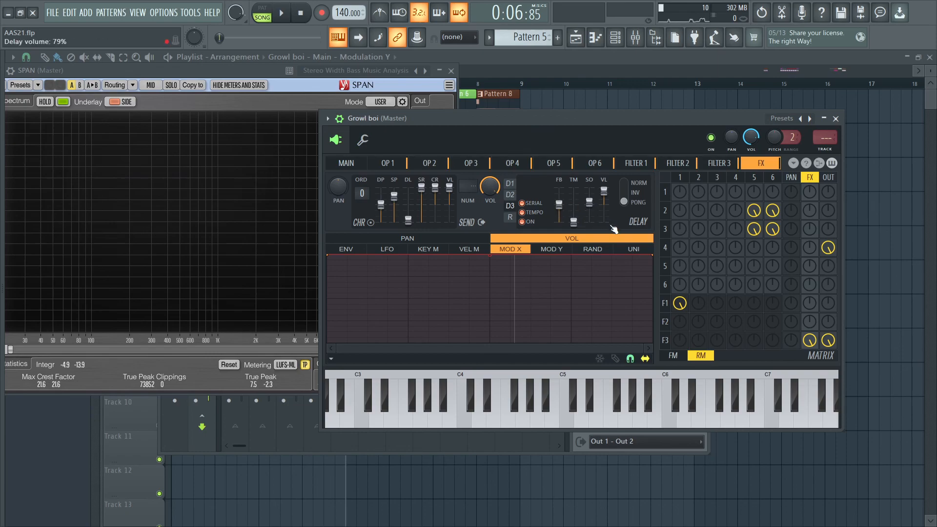
drag(719, 170, 358, 167)
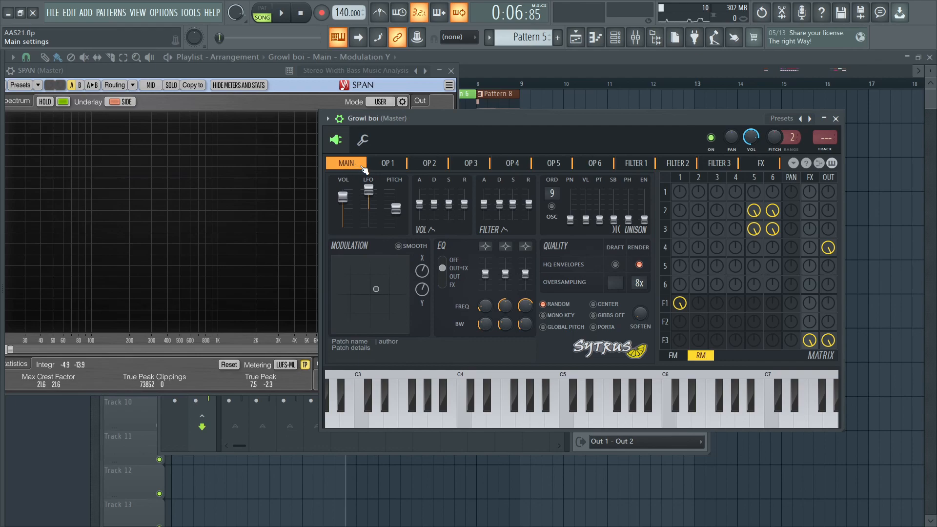